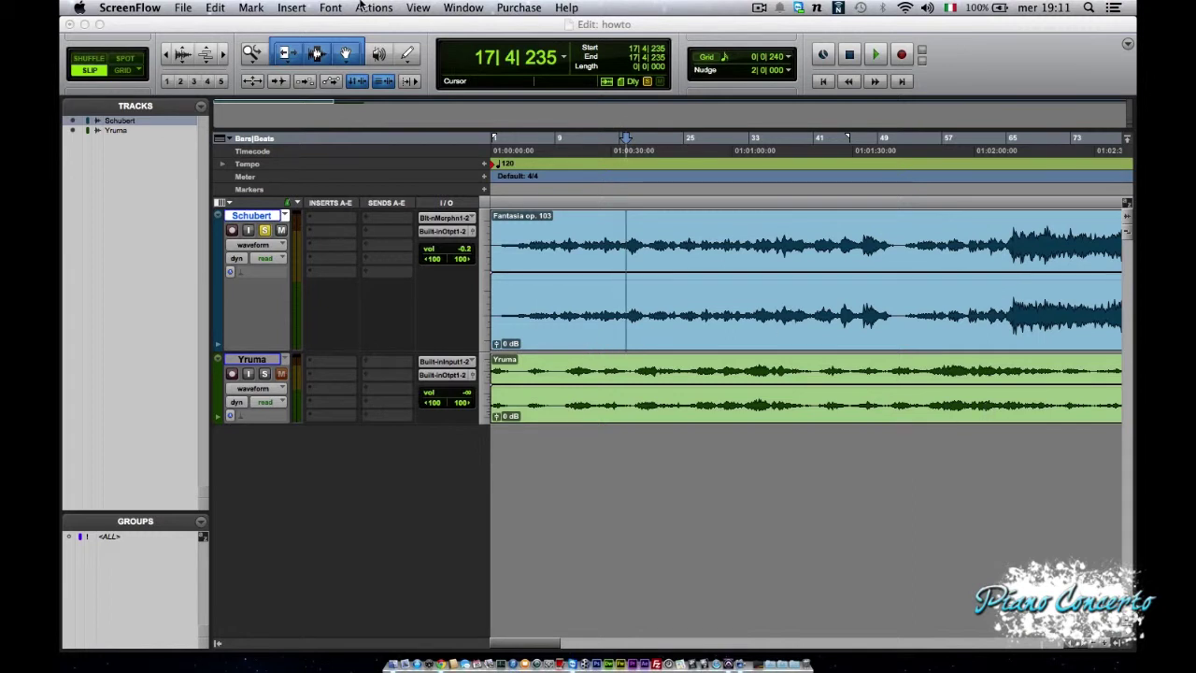
- Switch to Pro Tools and turn Zoom Toggle on and off for the Schubert track
left_click(430, 75)
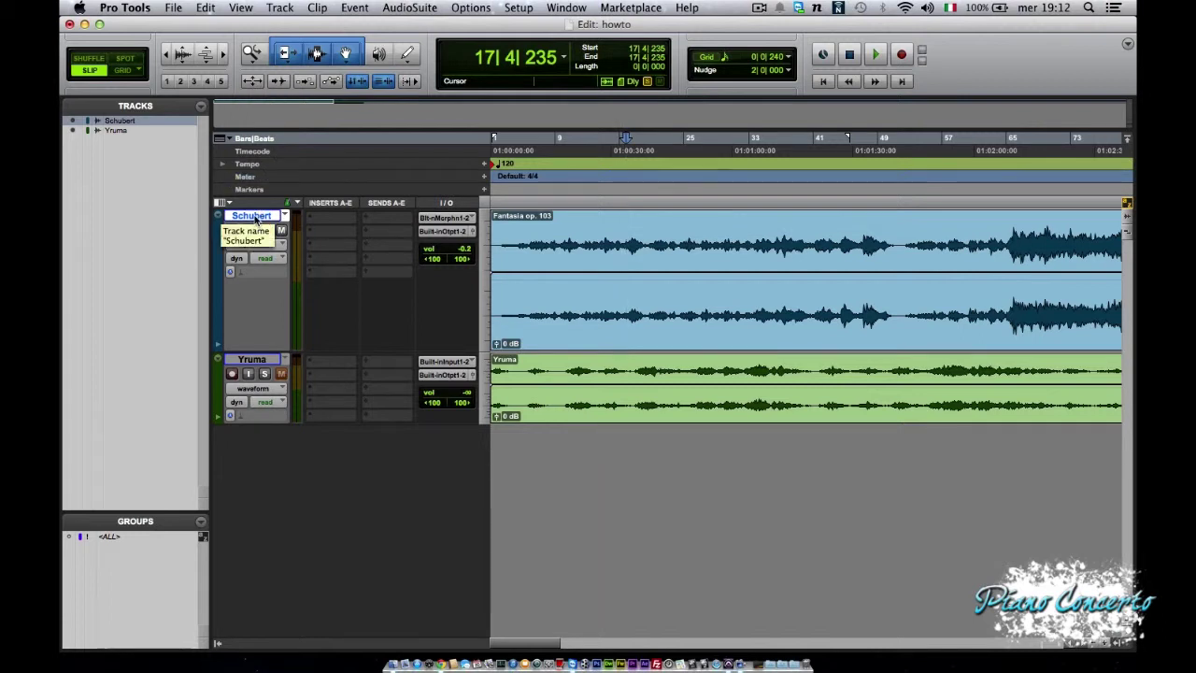
left_click(252, 82)
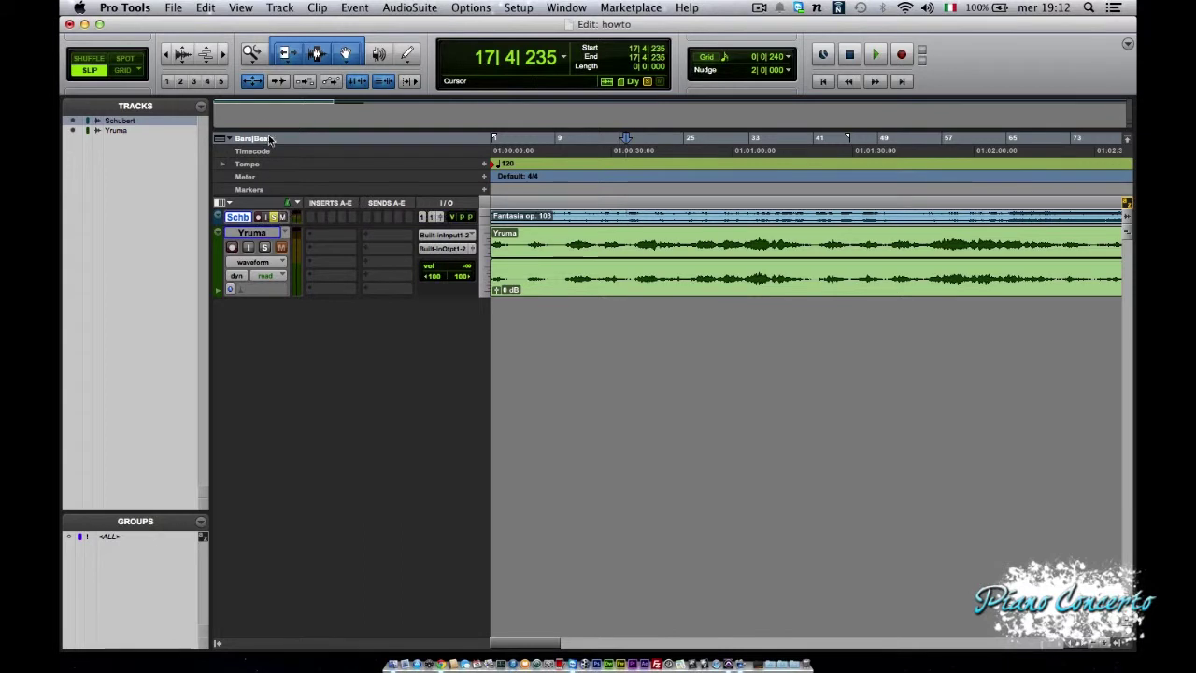
left_click(250, 82)
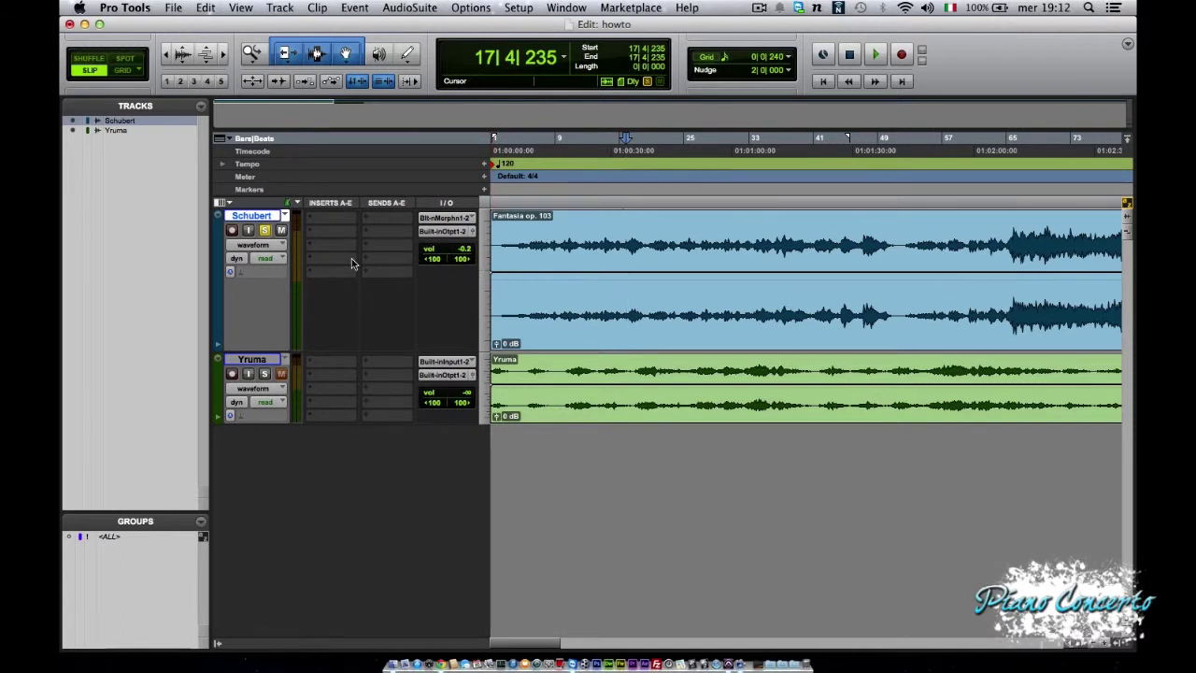
- Select both the Schubert and Yruma tracks and turn Zoom Toggle on and off twice
left_click(117, 132, "shift")
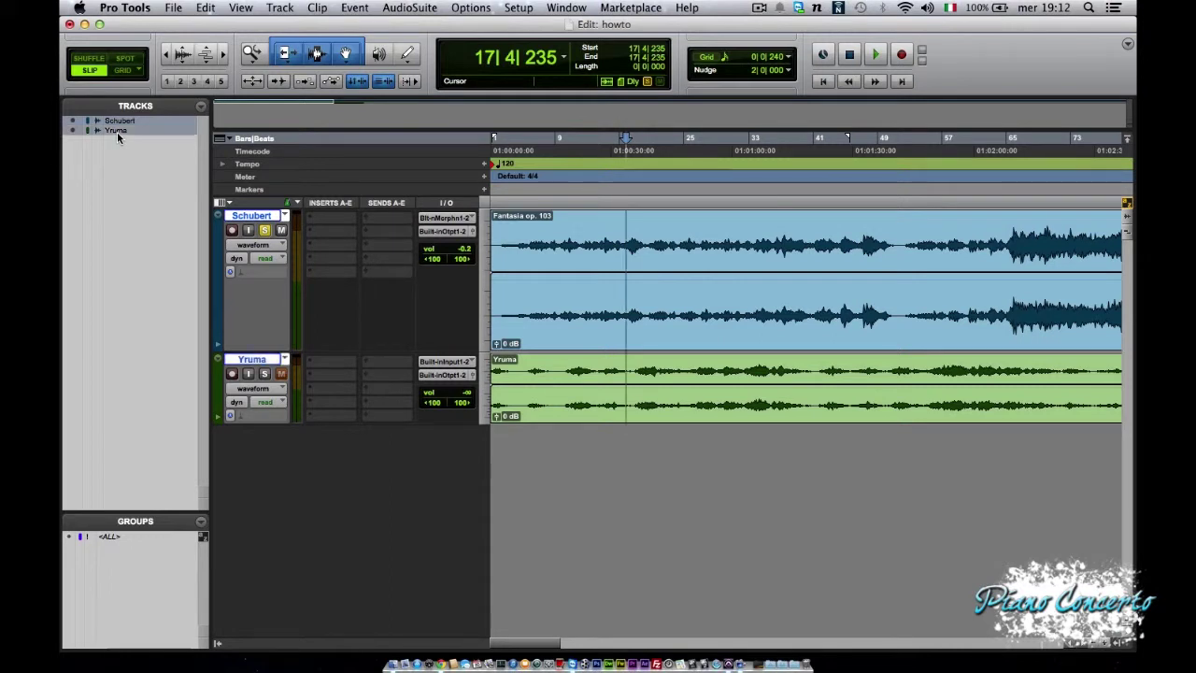
left_click(252, 82)
left_click(253, 81)
left_click(252, 83)
left_click(253, 83)
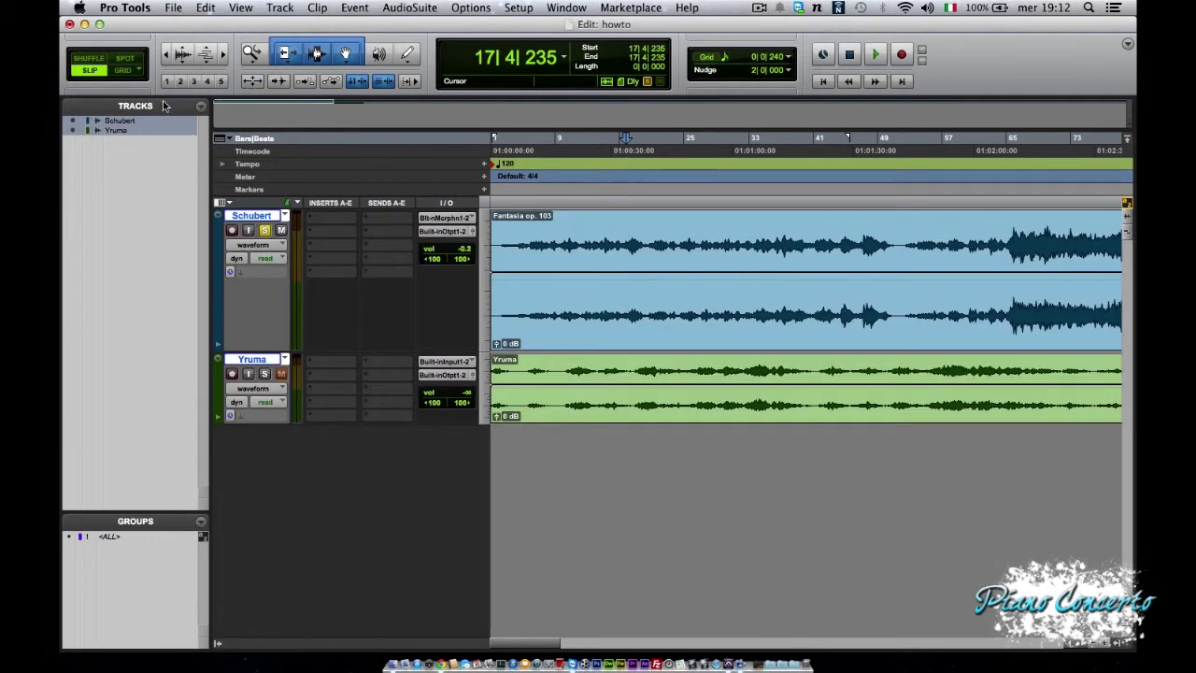
- Shift the Fantasia op. 103 clip later on the Schubert track so that it starts at about bar 30
left_click(588, 422)
left_click(529, 224)
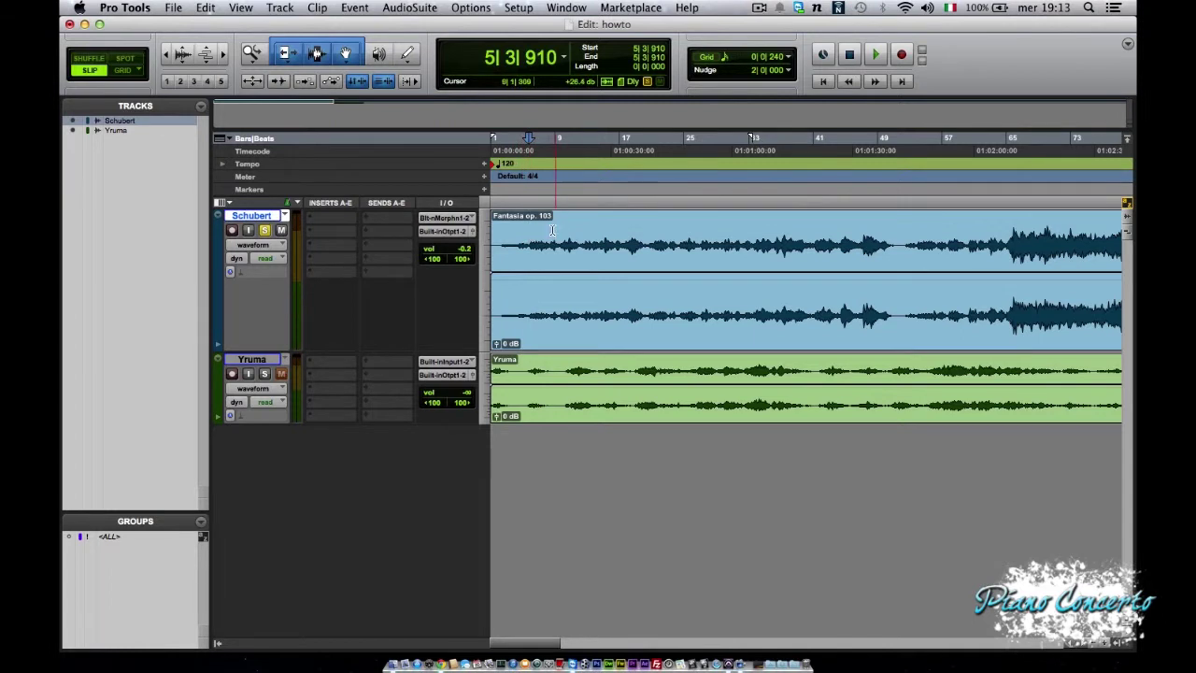
left_click_drag(605, 320, 844, 321)
- Move the edit cursor from about bar 5 through the Fantasia op. 103 clip's start and end boundaries, and return to the session start
left_click(524, 230)
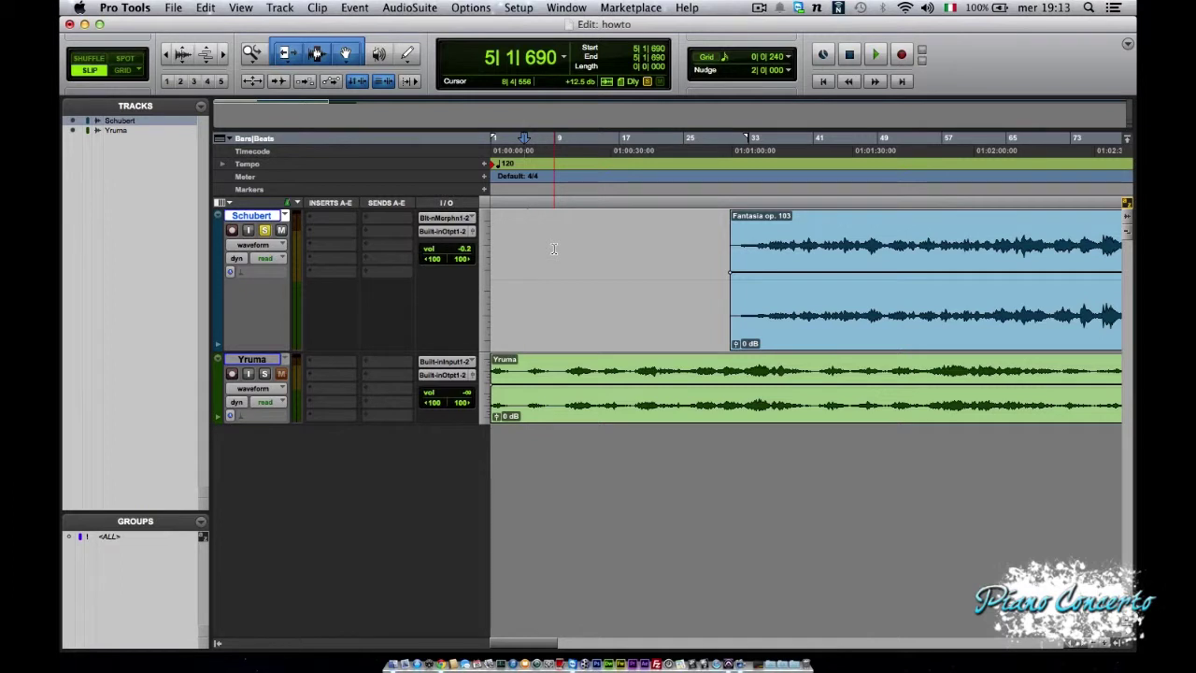
key("Tab")
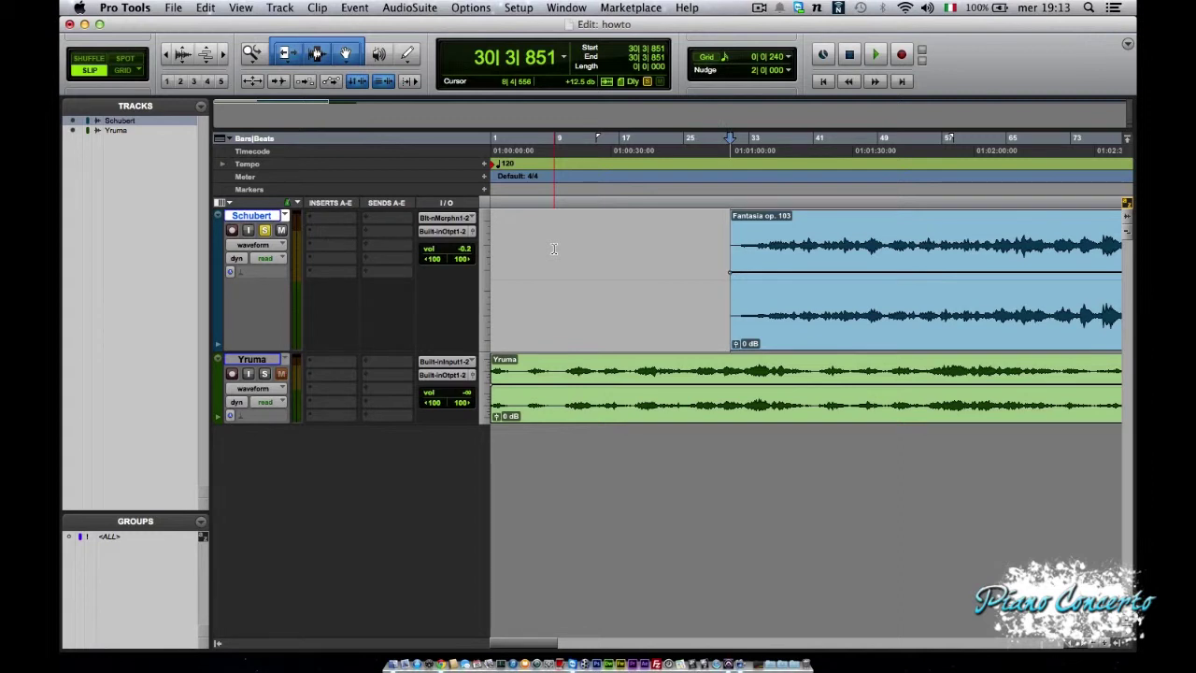
key("Tab")
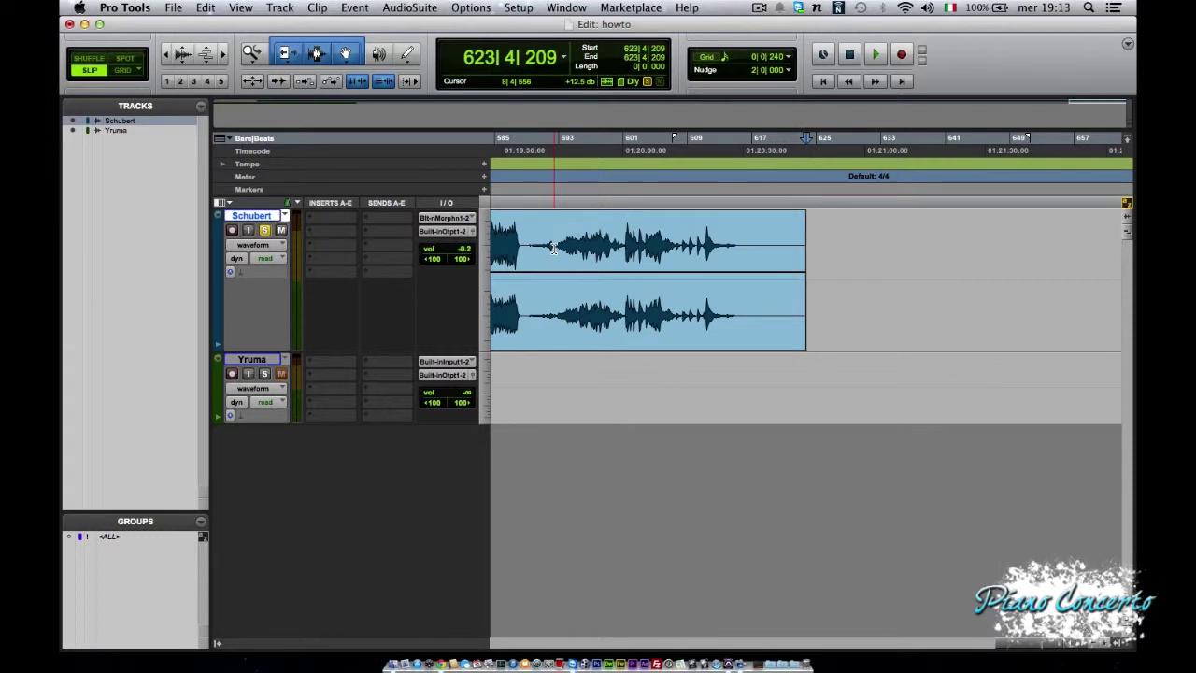
key("Return")
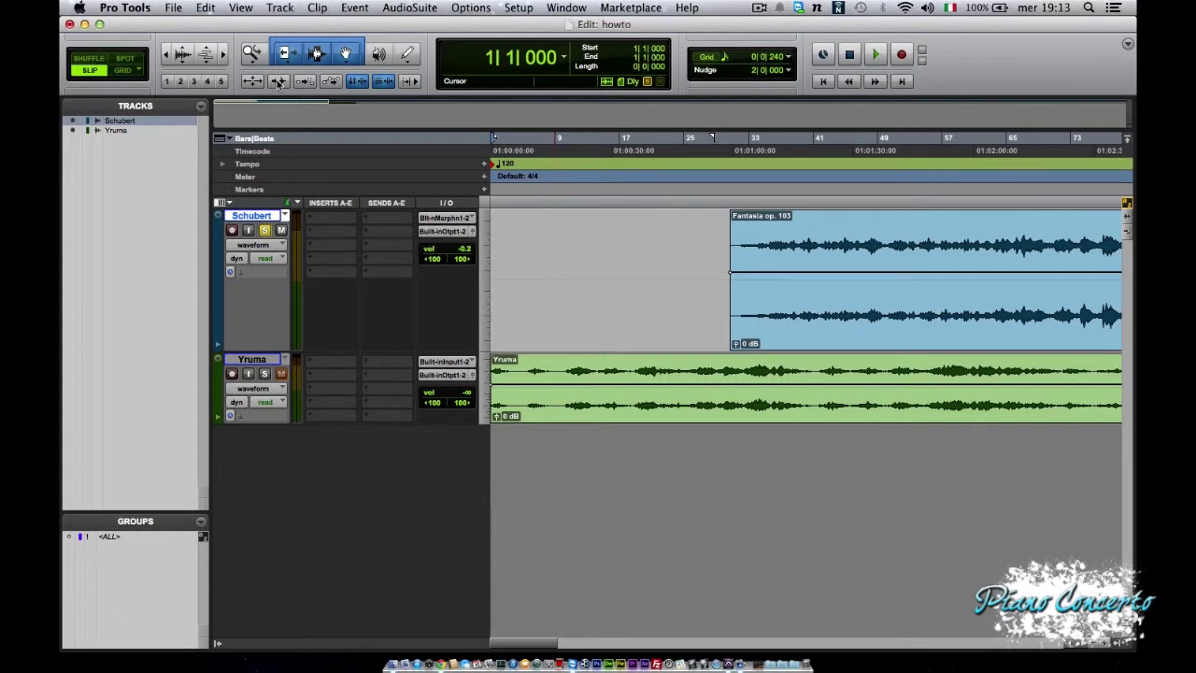
- With Tab to Transients enabled, step the cursor from about bar 6 through the Schubert clip's transients to 36|1|165, and disable the option
left_click(279, 82)
left_click(531, 241)
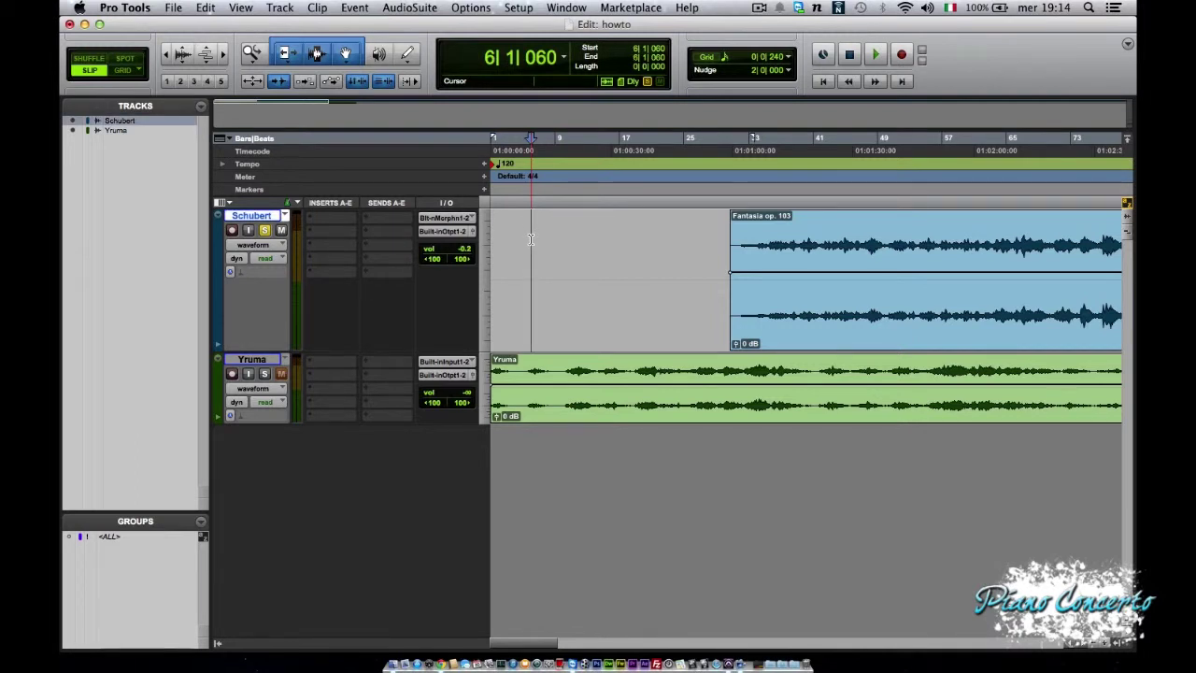
key("Tab")
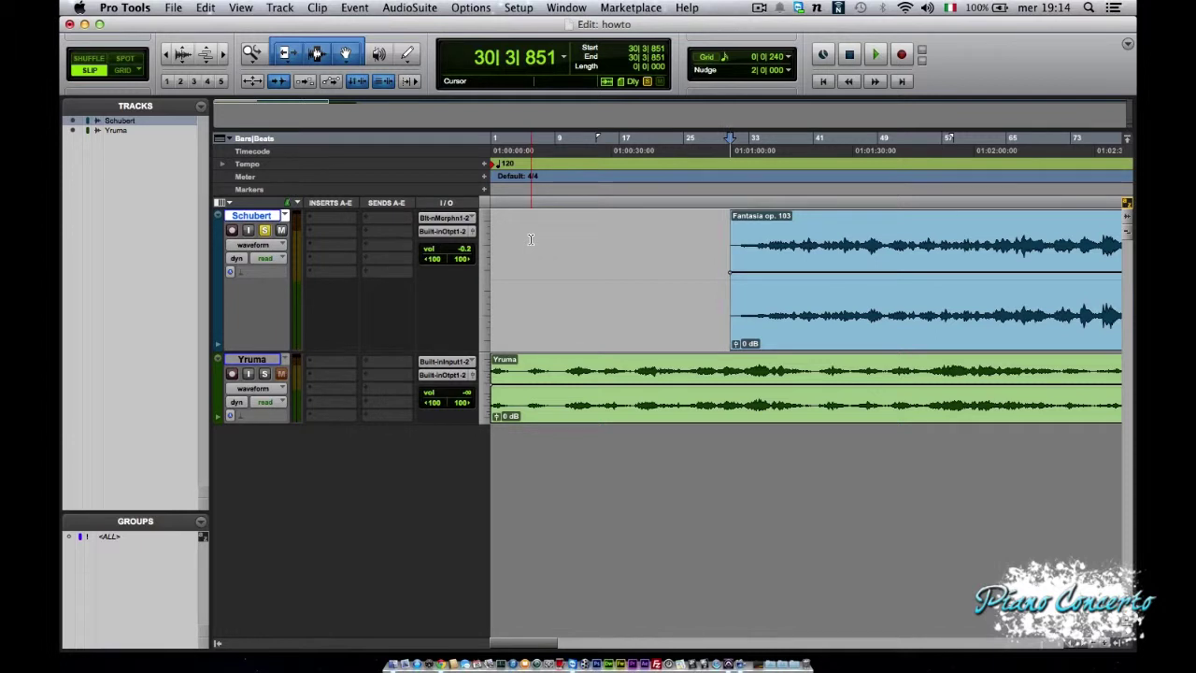
key("Tab")
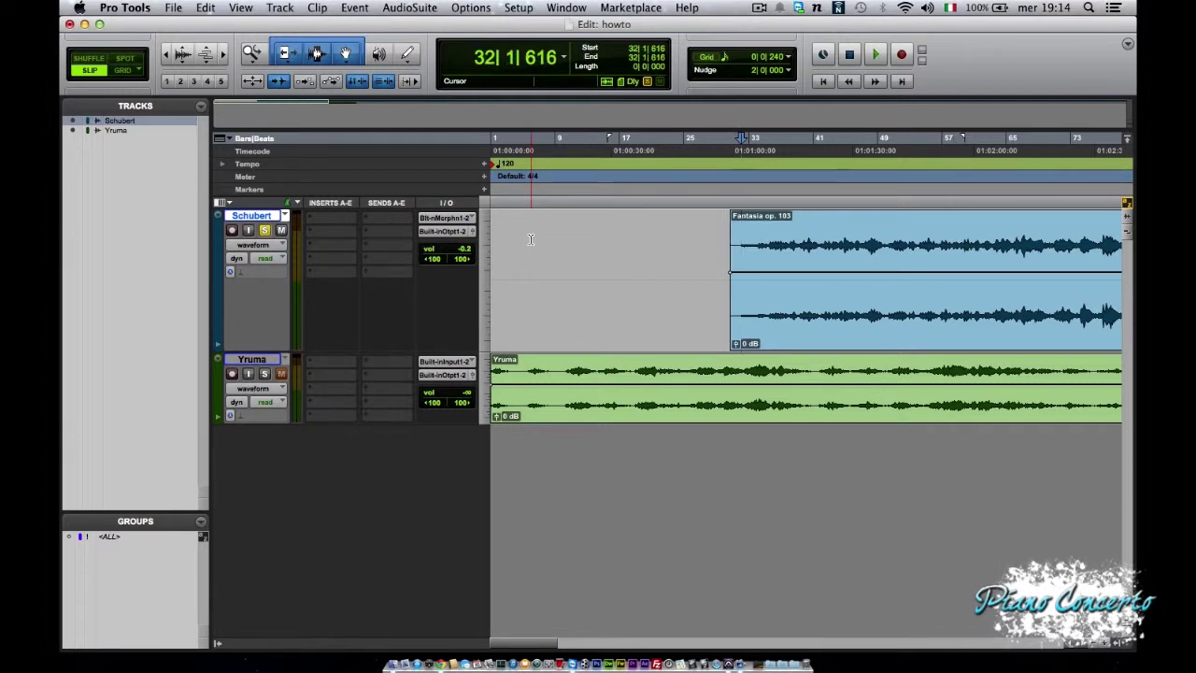
key("Tab")
key("Tab")
key("Tab")
key("Tab")
key("Tab")
key("Tab")
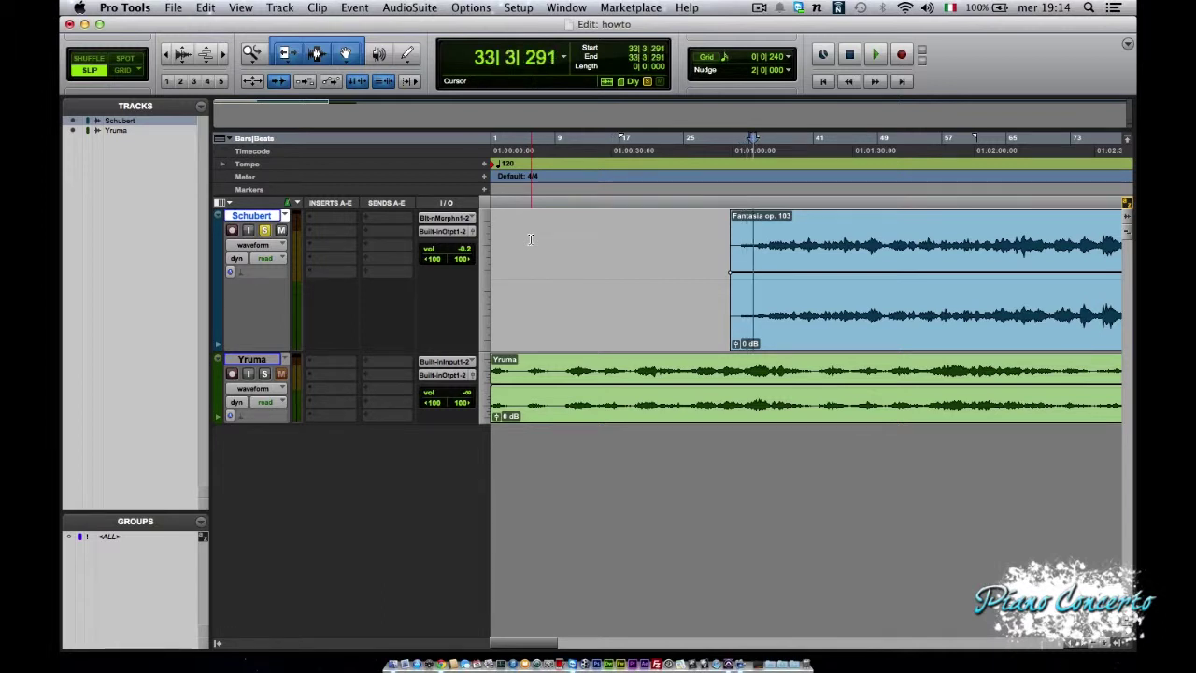
key("Tab")
key("Tab")
key("Tab")
key("Tab")
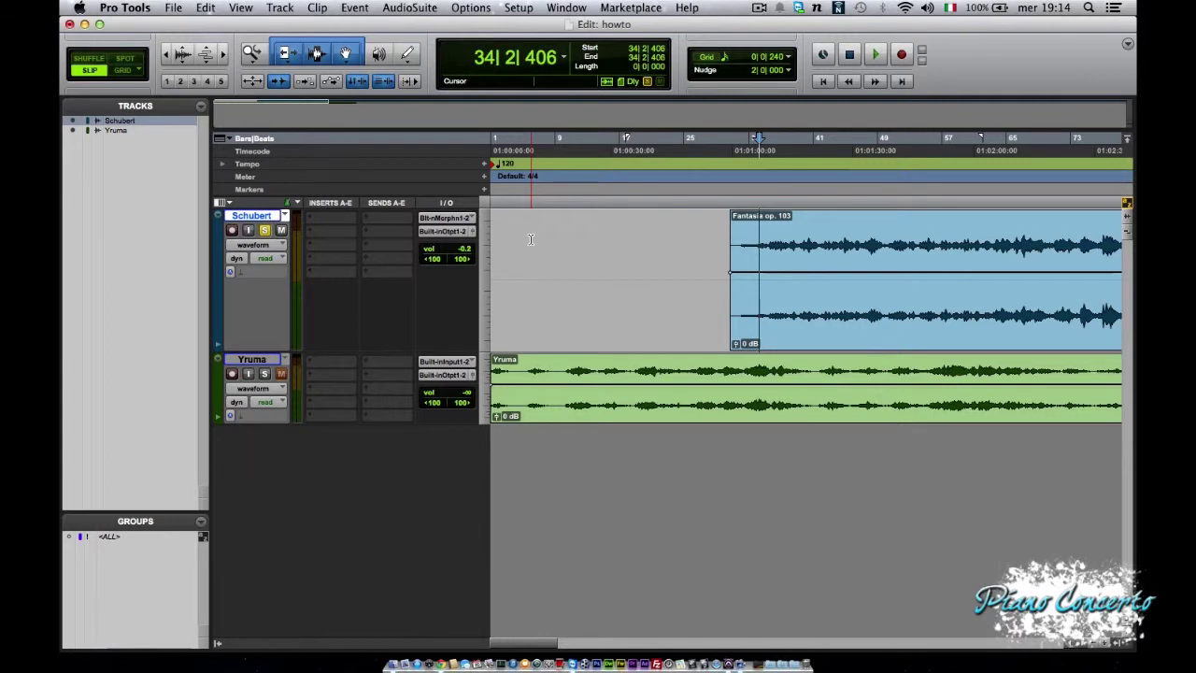
key("Tab")
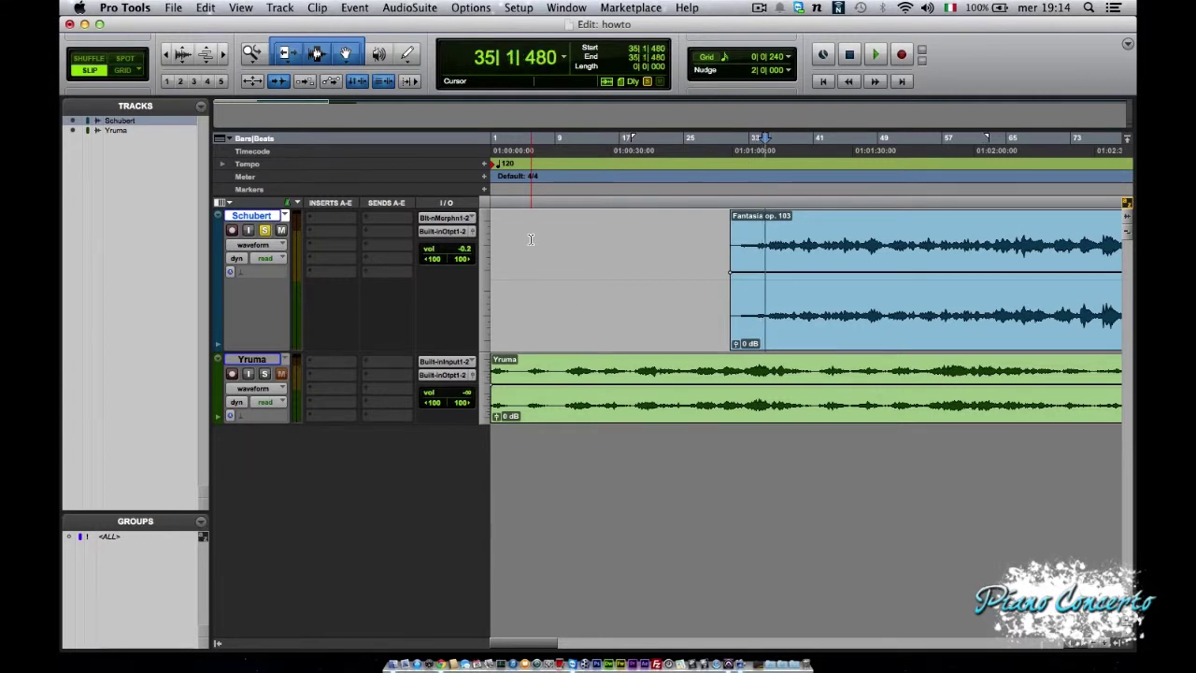
key("Tab")
key("Tab")
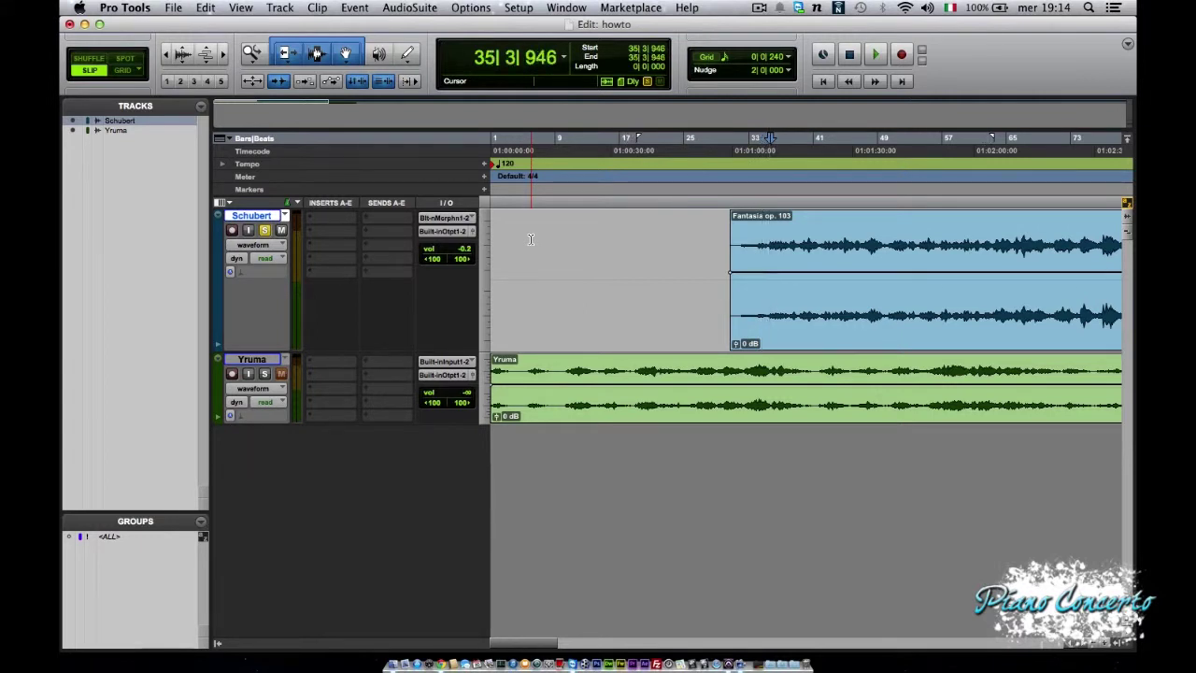
key("Tab")
key("Tab")
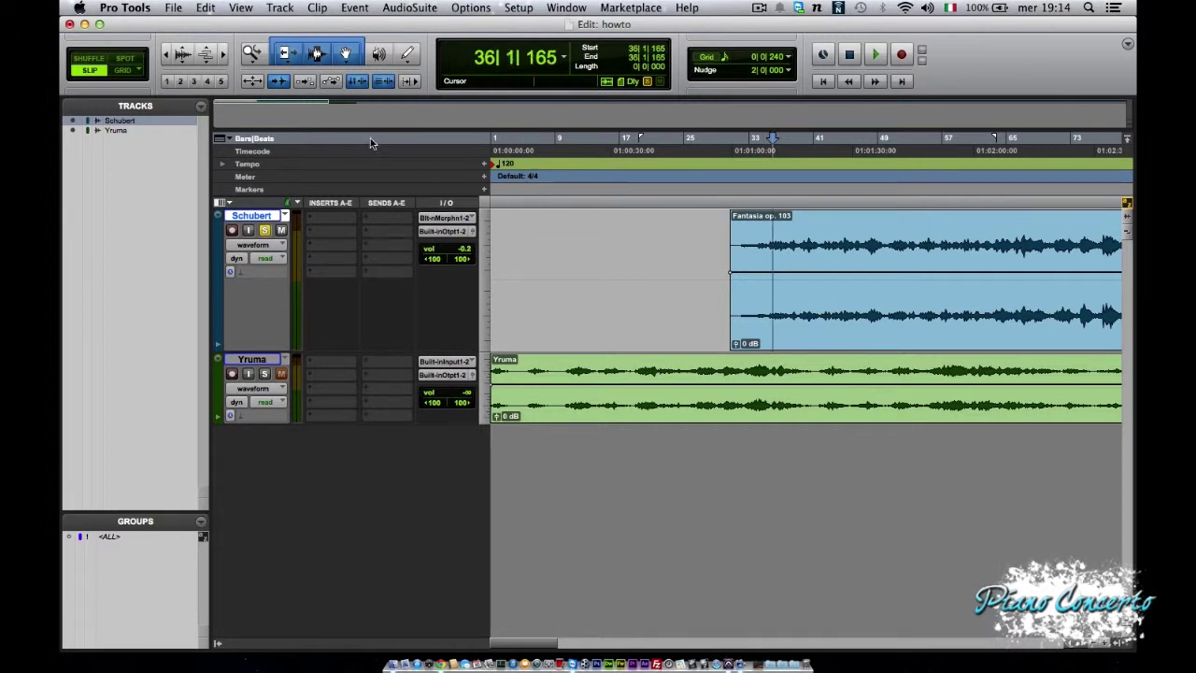
left_click(286, 83)
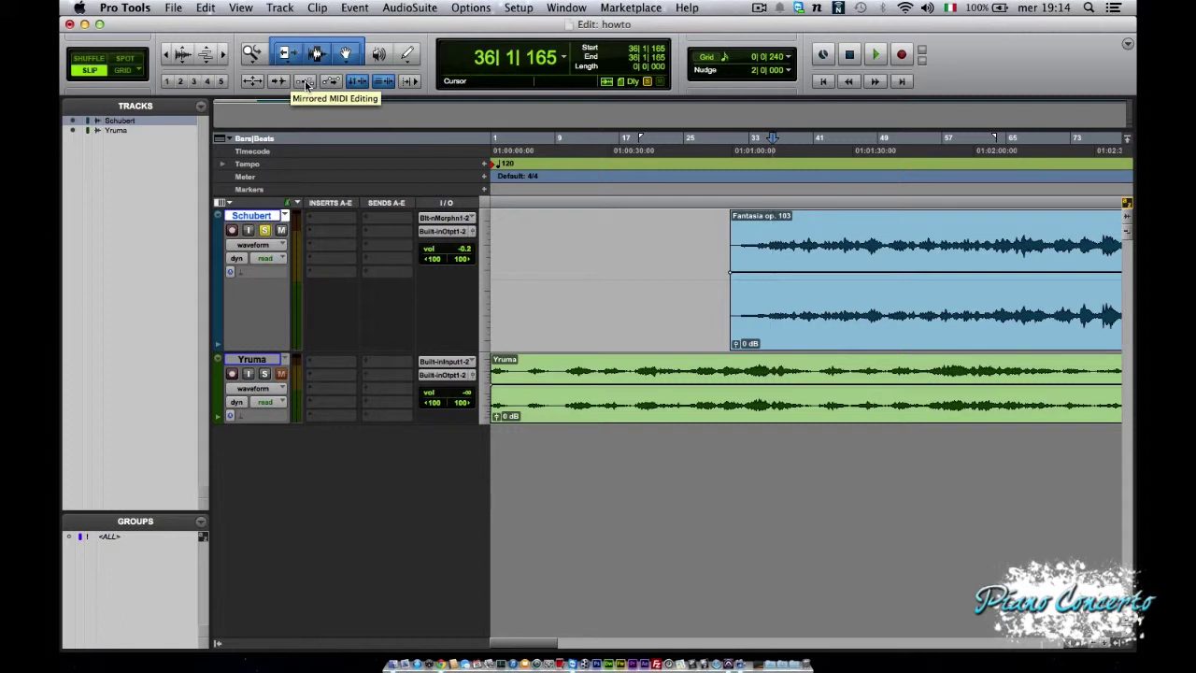
- Turn Mirrored MIDI Editing on and back off
left_click(305, 82)
left_click(304, 81)
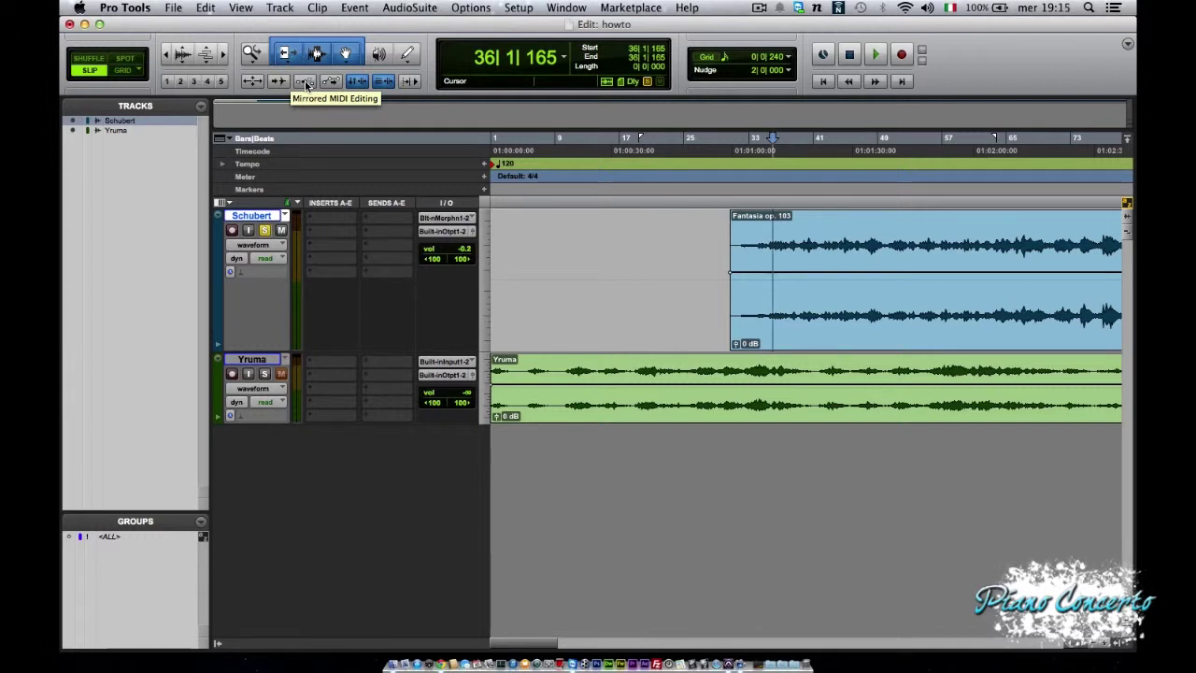
left_click(305, 82)
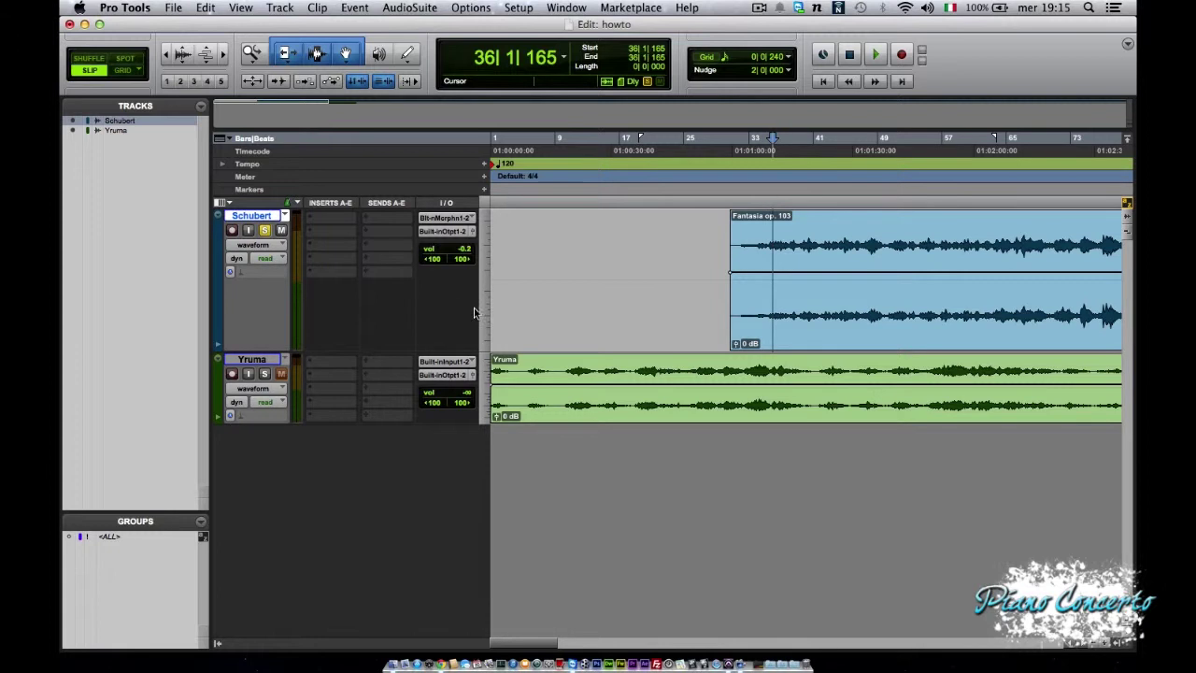
- Show the Schubert track's volume automation lane and draw Random pencil automation from about bar 17 to bar 78
left_click(218, 344)
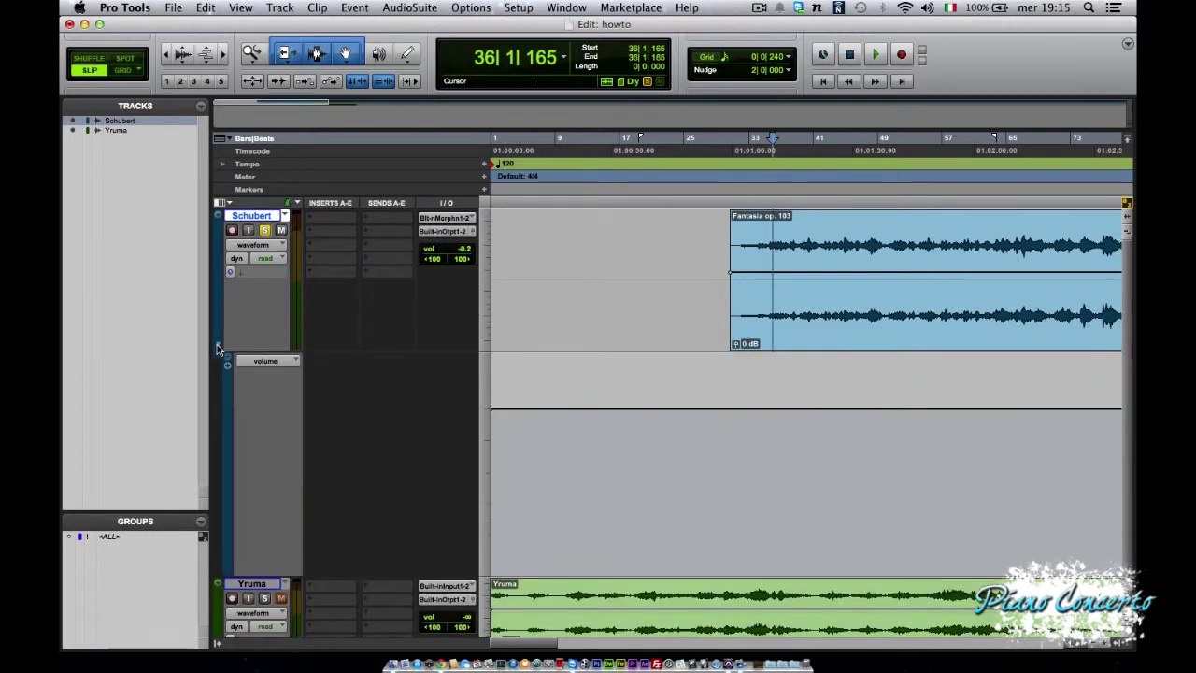
left_click(407, 53)
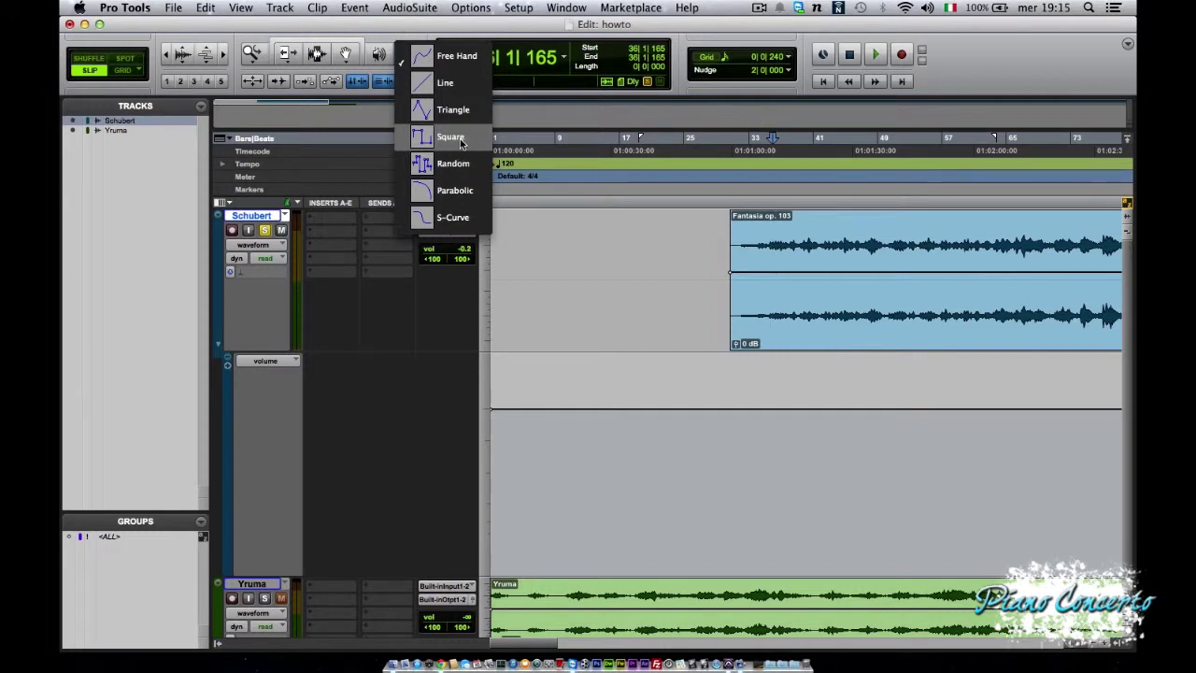
left_click(453, 137)
left_click(410, 56)
left_click(450, 163)
mouse_move(628, 410)
left_mouse_down()
mouse_move(1117, 439)
mouse_move(1042, 447)
left_mouse_up()
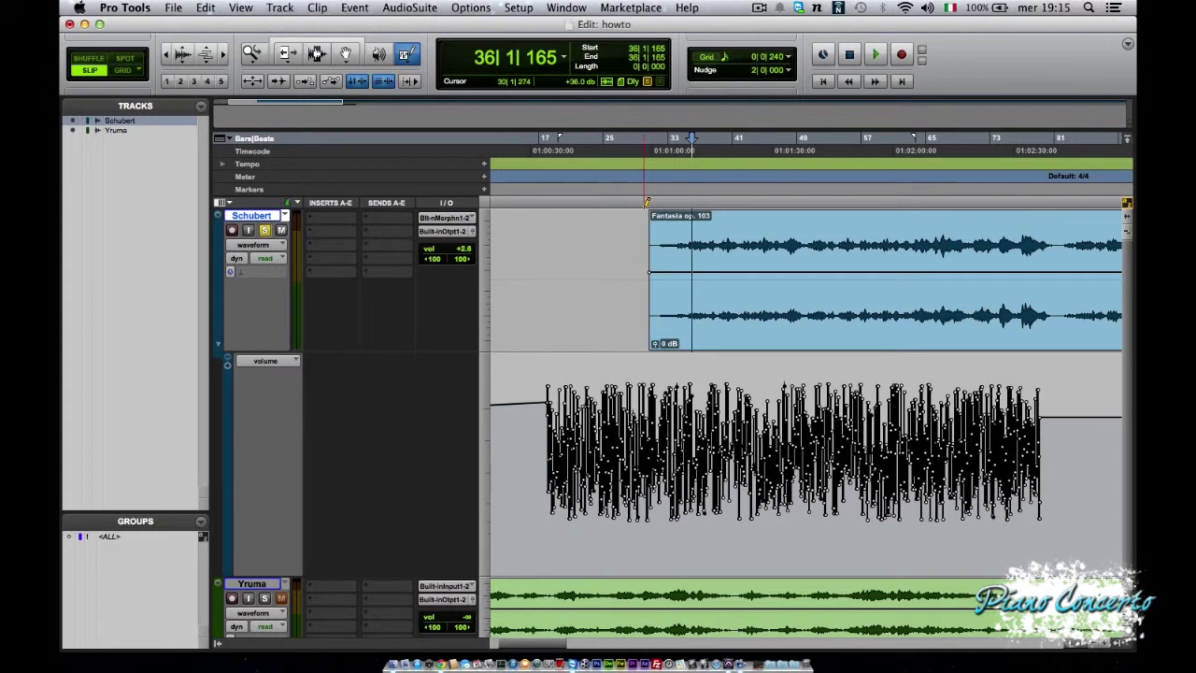
- Play the Schubert track briefly from 34|2|004 to hear the random volume automation, and stop playback
left_click(650, 177)
left_click(676, 177)
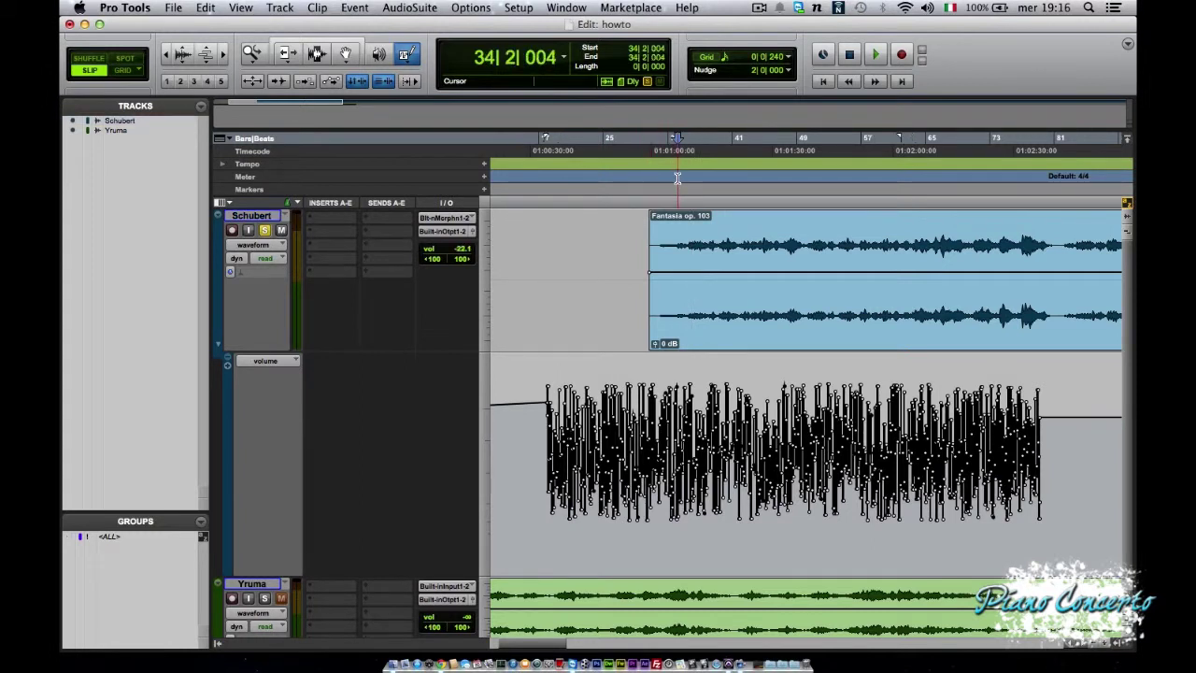
key("space")
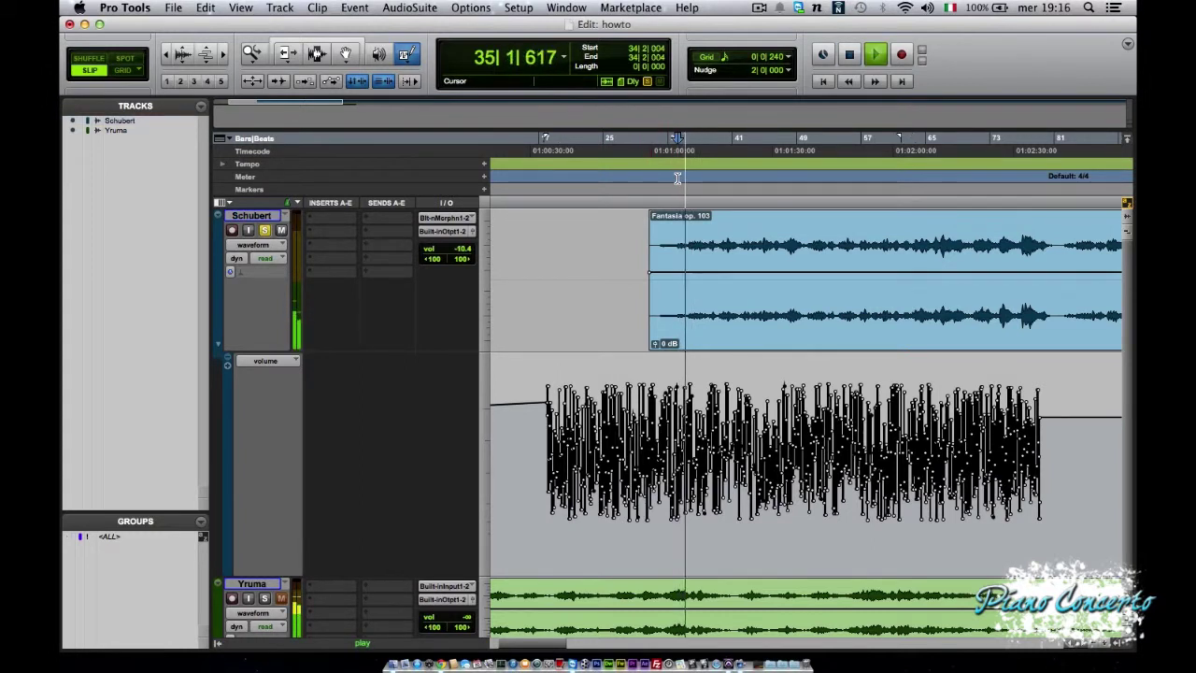
key("space")
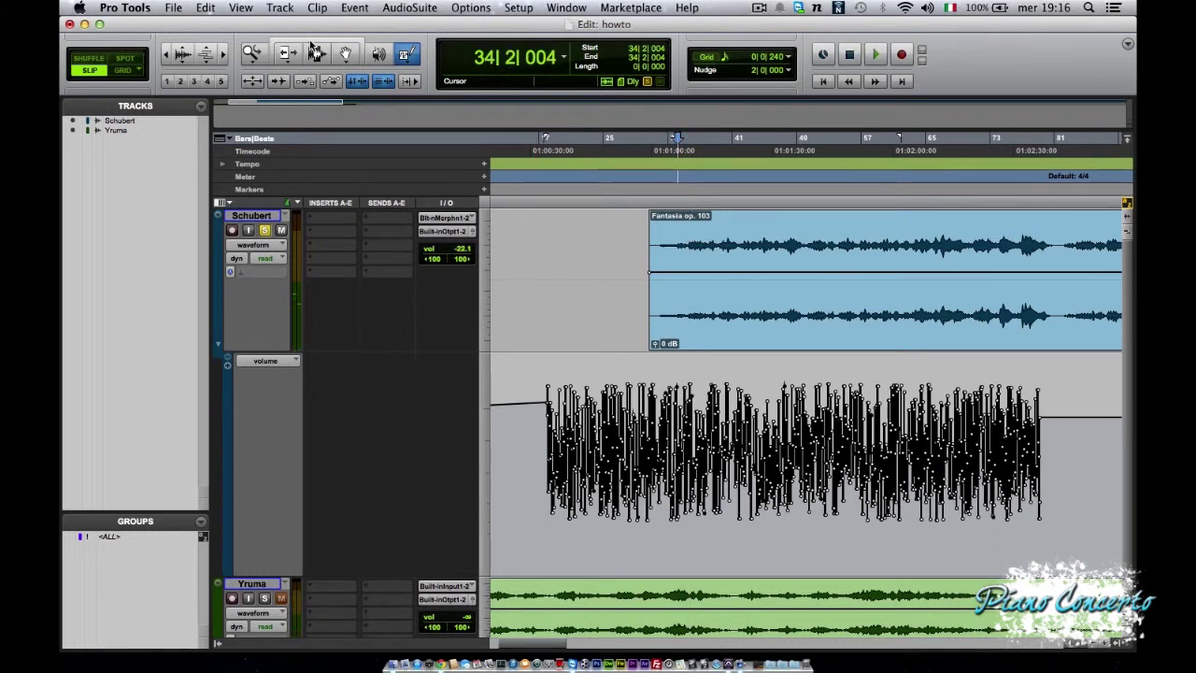
- Using the Smart Tool, copy the Schubert clip's passage from 36|2|170 to 66|4|391 and paste it on the same track at 639|3|901
left_click(312, 44)
left_click_drag(694, 240, 940, 246)
key("super+c")
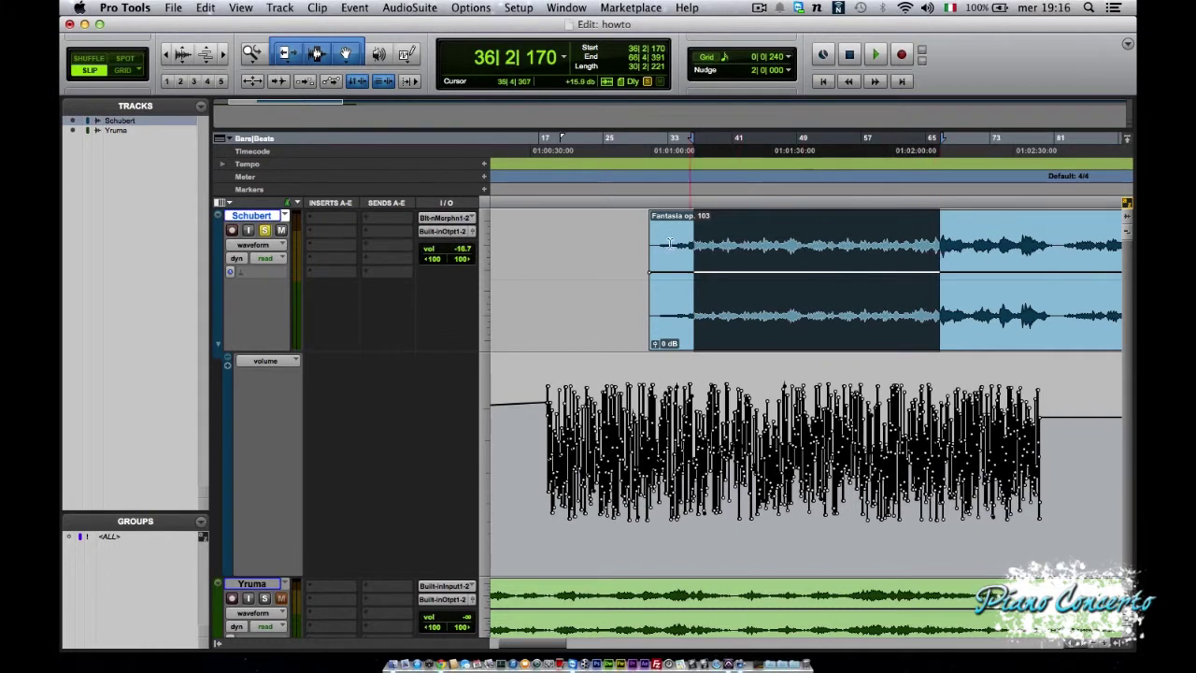
scroll(800, 243, "right", 15)
scroll(801, 239, "right", 5)
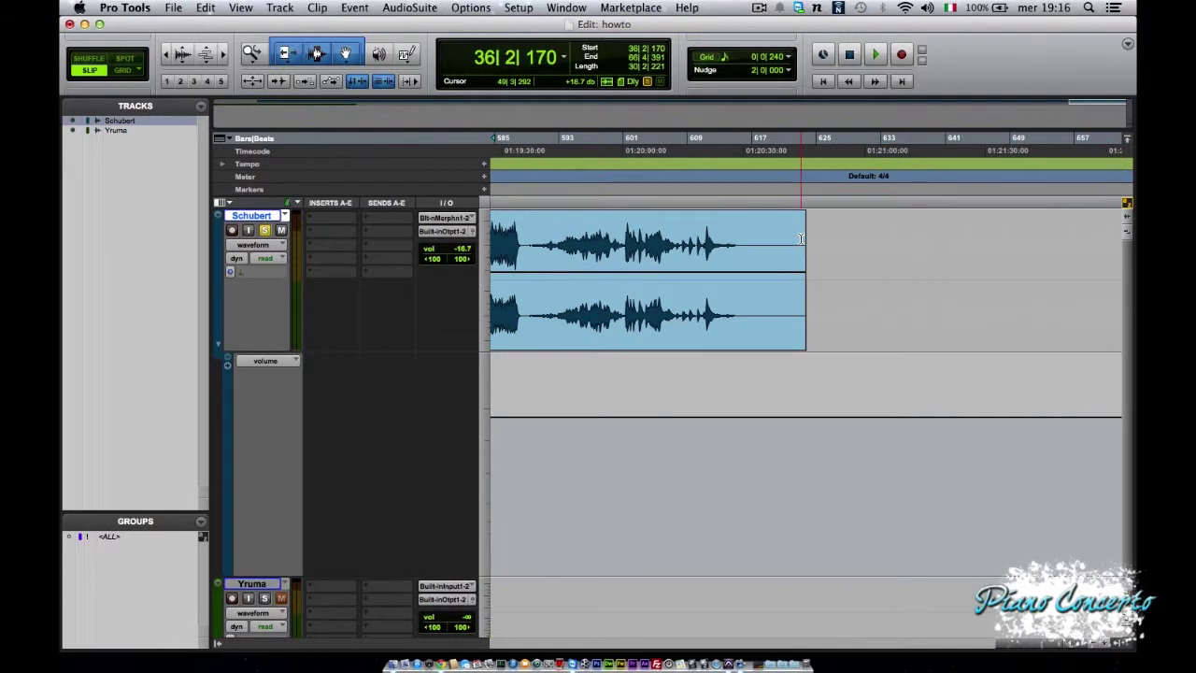
left_click(935, 240)
key("super+v")
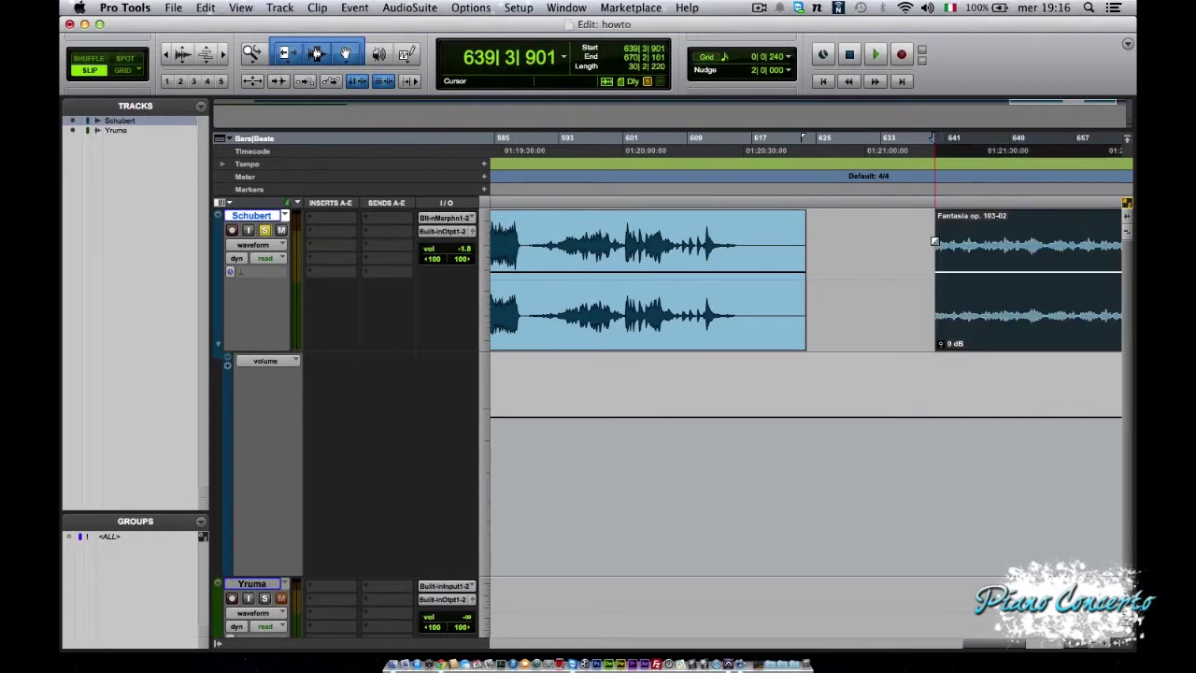
- Play the pasted Schubert passage briefly and undo the paste
key("space")
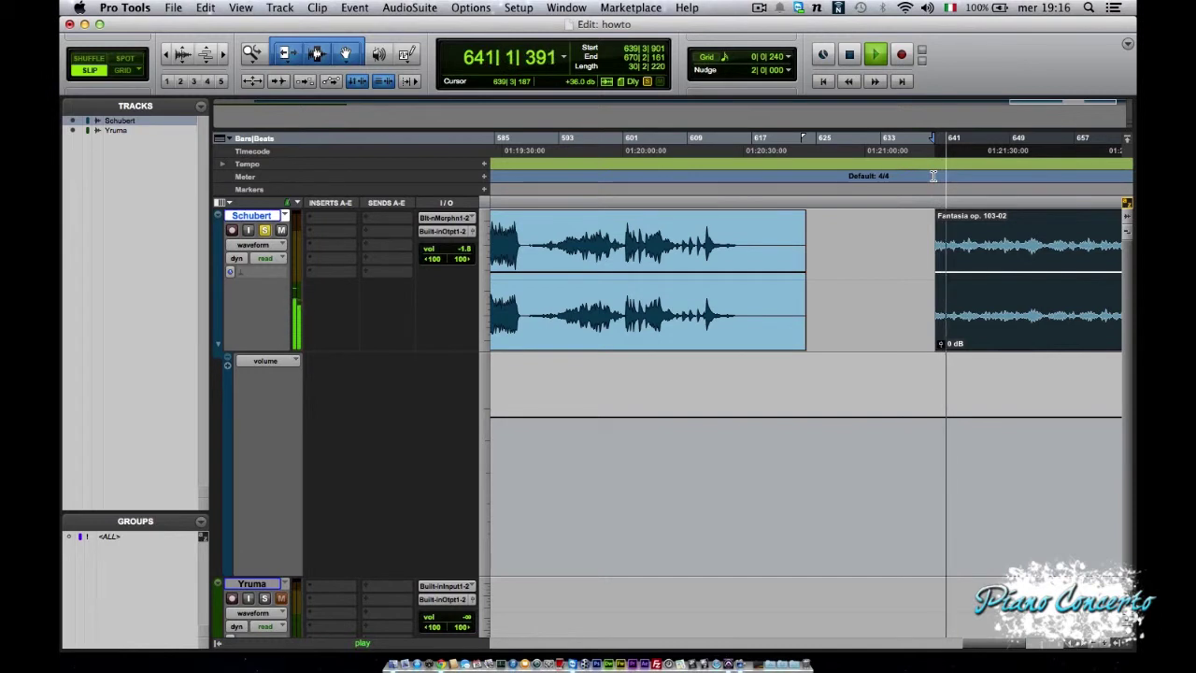
key("space")
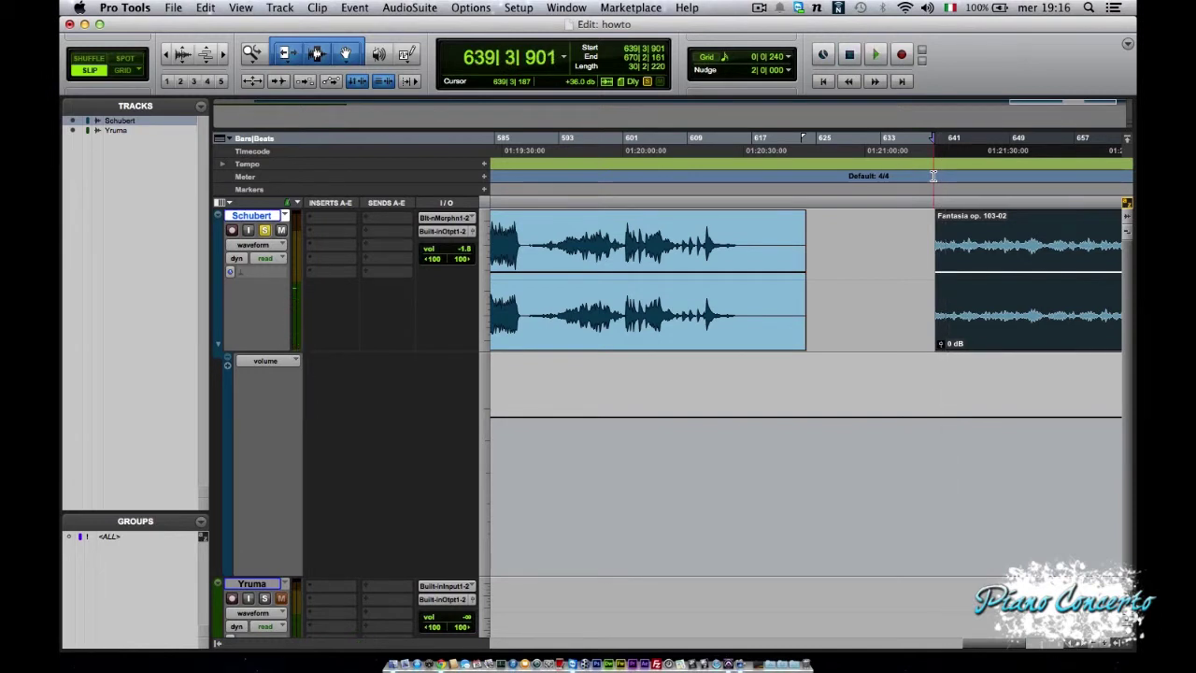
key("super+z")
- Turn on Automation Follows Edit, copy the Schubert passage from 38|1|583 to 63|4|854 and paste it on the same track at 647|3|140
scroll(933, 176, "left", 10)
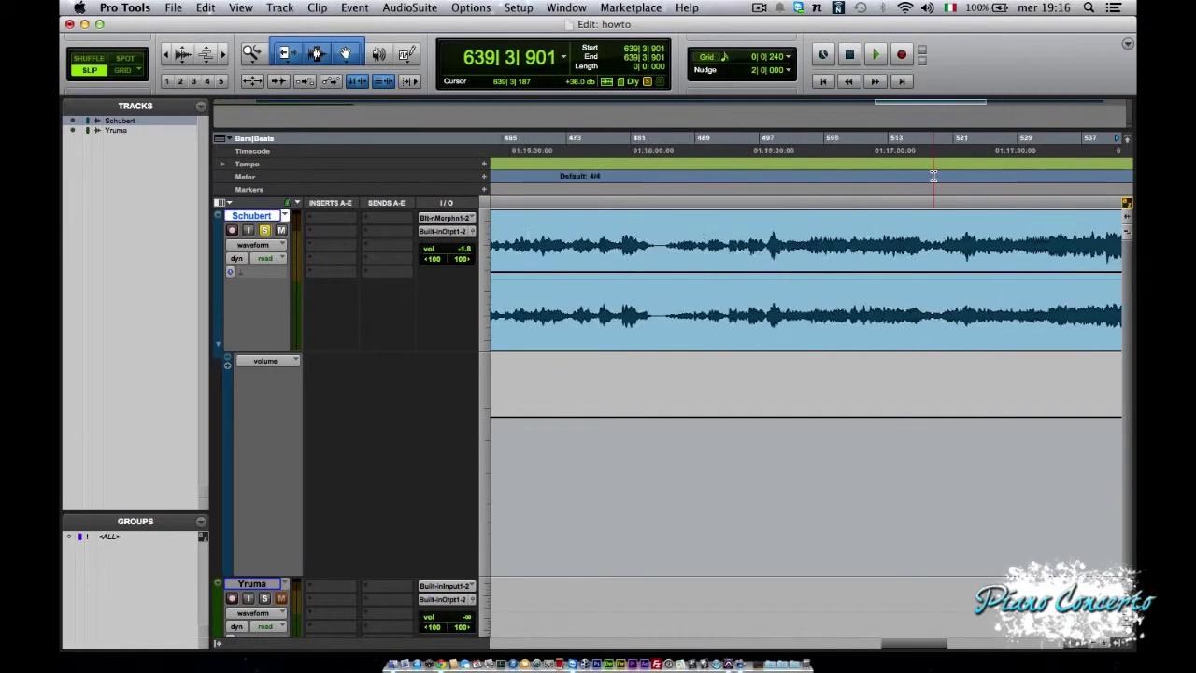
scroll(933, 175, "left", 4)
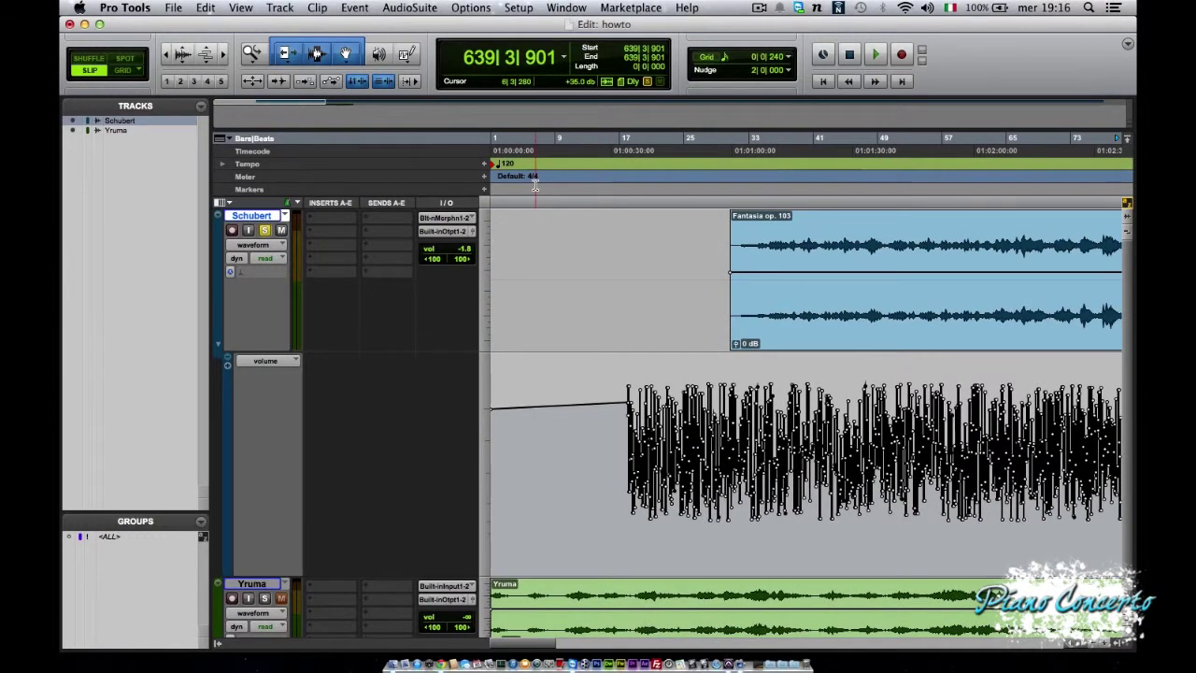
left_click(330, 82)
left_click_drag(788, 235, 998, 241)
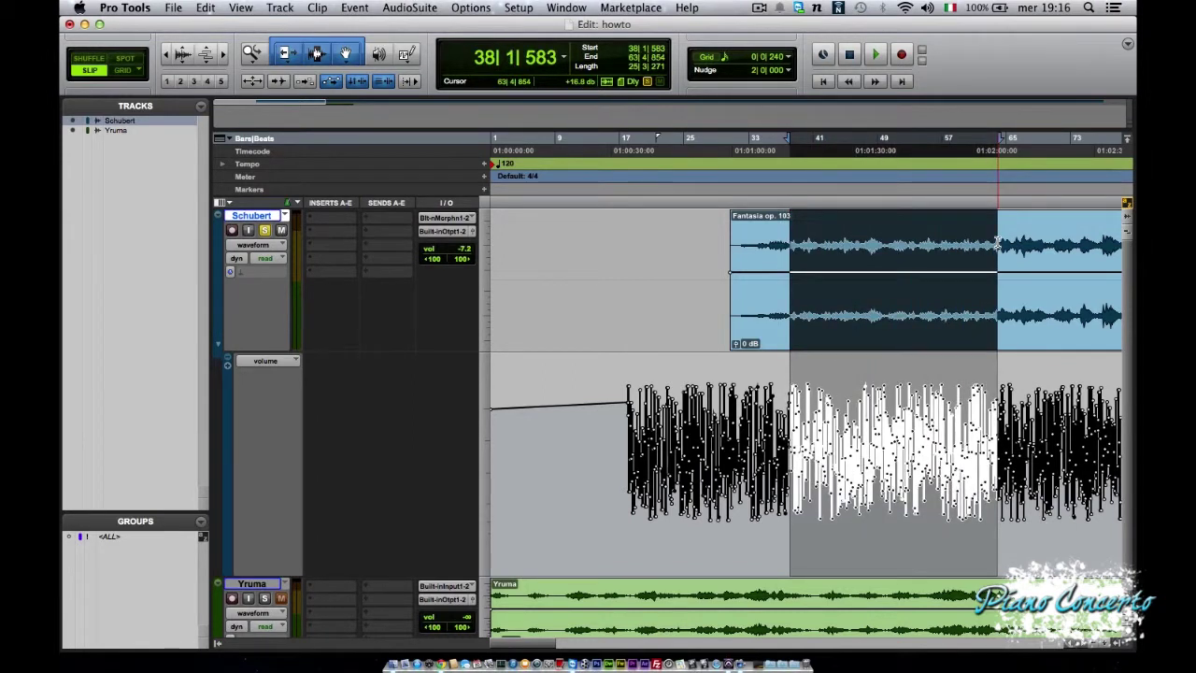
key("End")
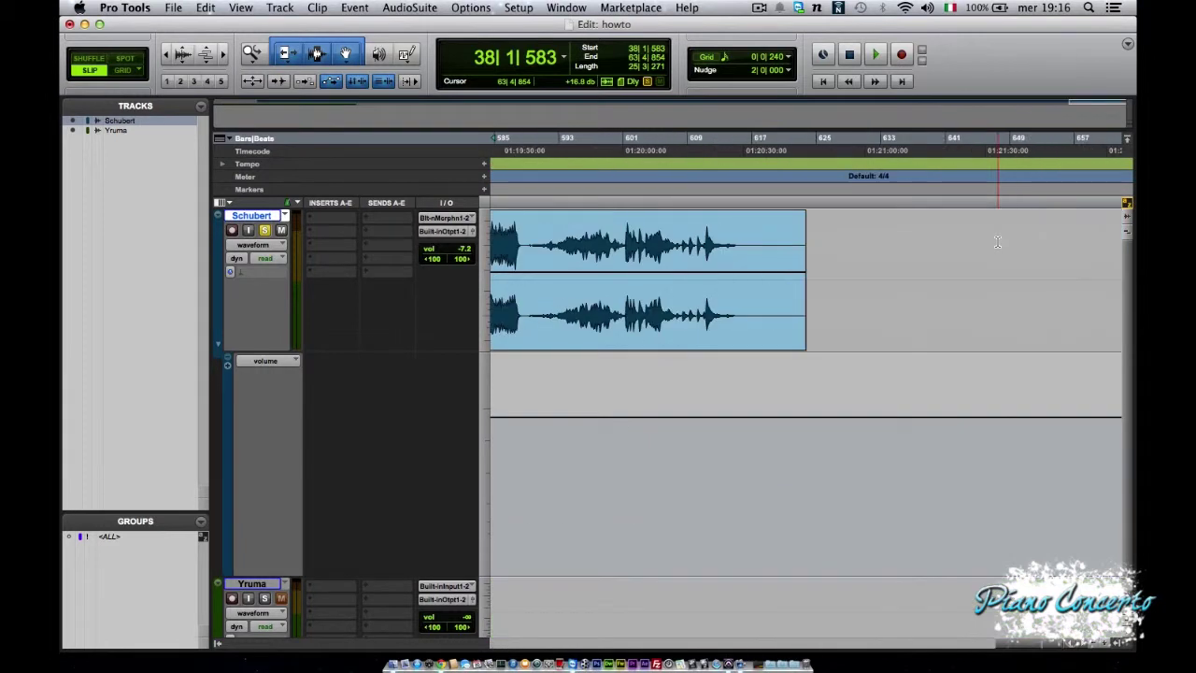
left_click(997, 242)
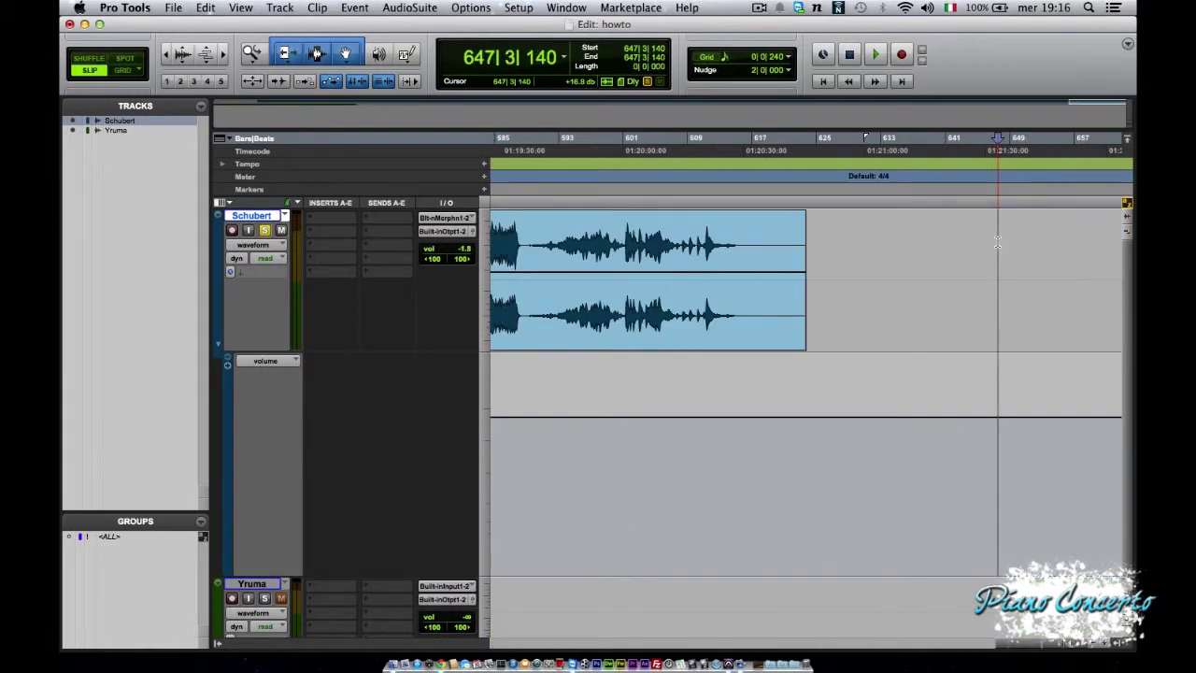
key("super+v")
scroll(924, 399, "right", 10)
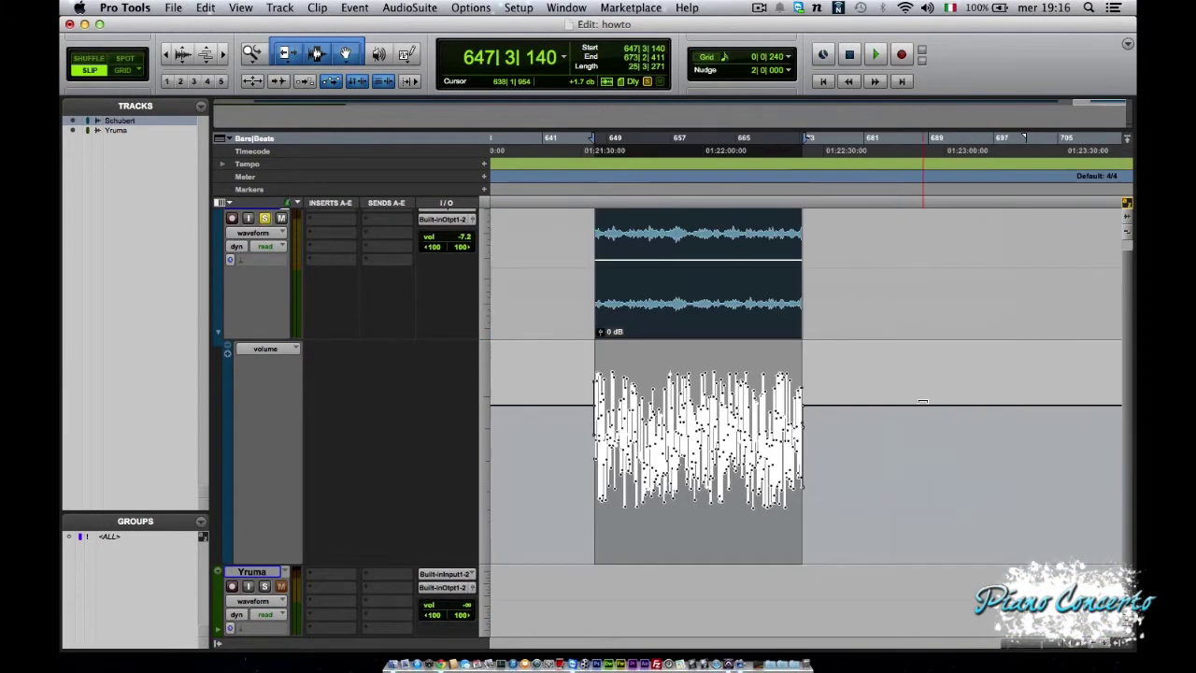
scroll(841, 388, "left", 3)
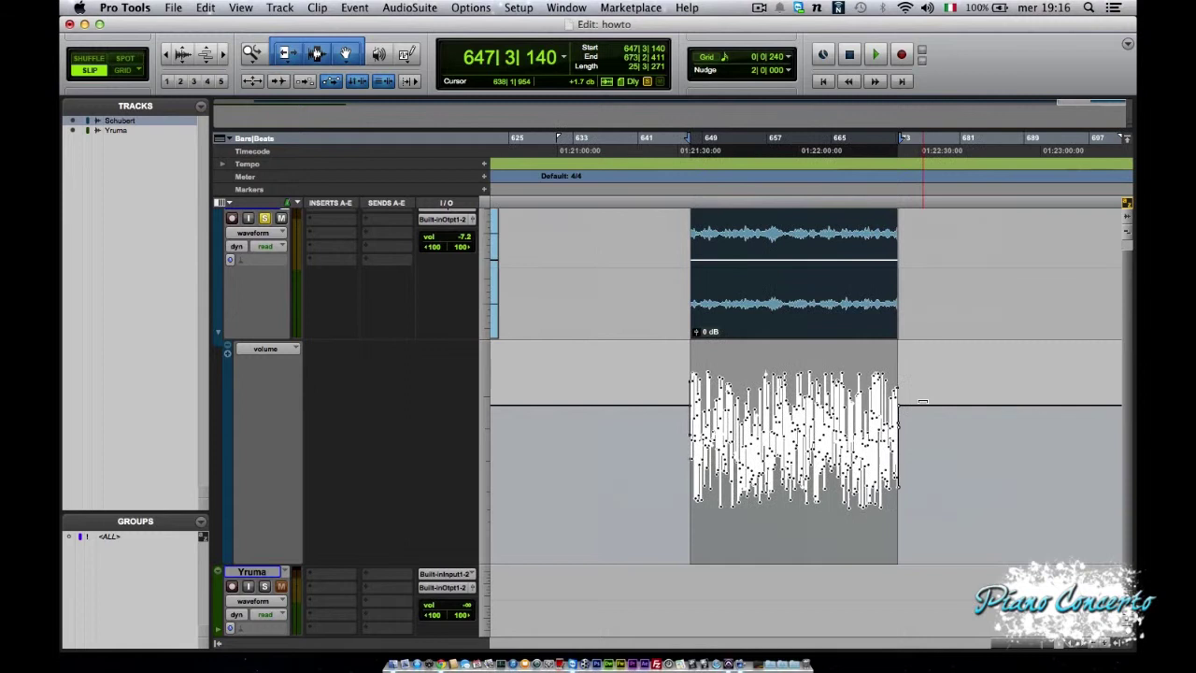
- Add volume trim, mute and pan automation lanes beneath the Schubert track's volume lane
left_click(227, 356)
scroll(281, 536, "down", 2)
left_click(229, 520)
scroll(229, 523, "down", 2)
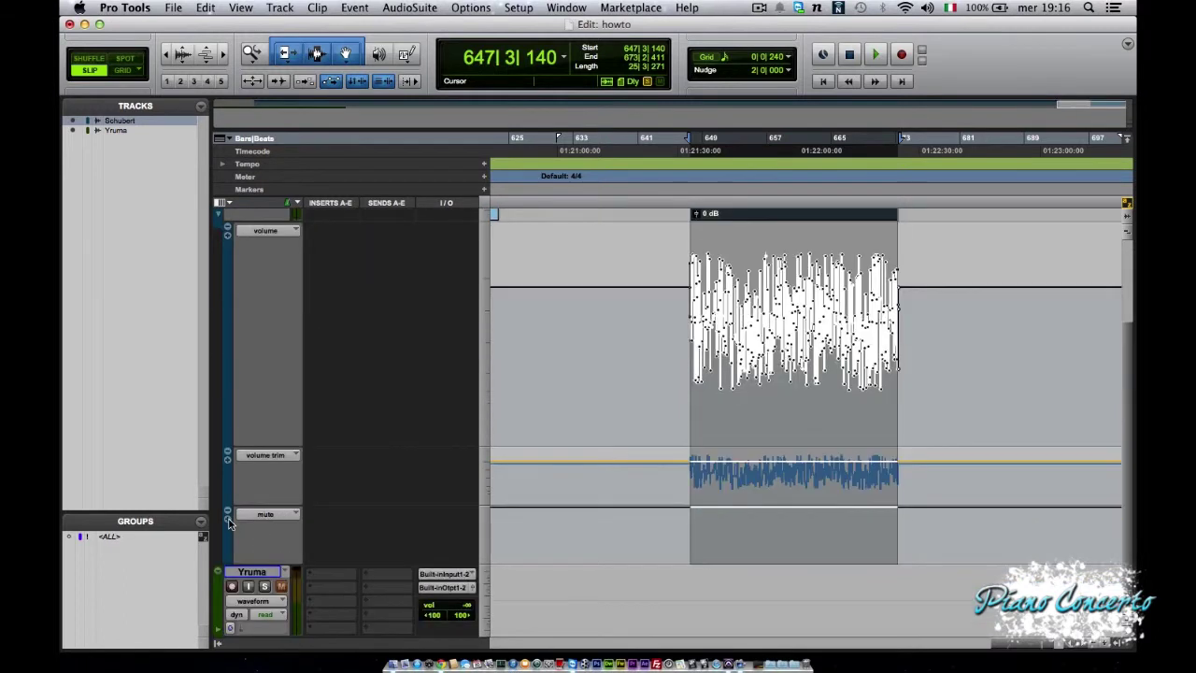
left_click(227, 519)
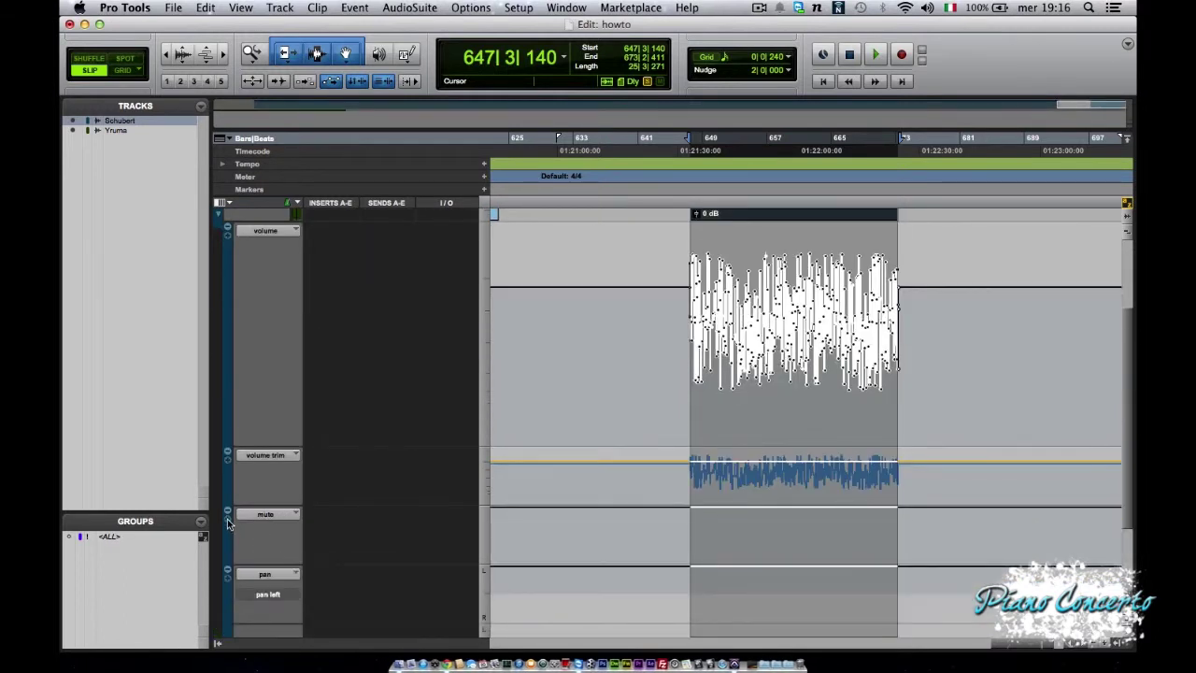
scroll(225, 520, "down", 4)
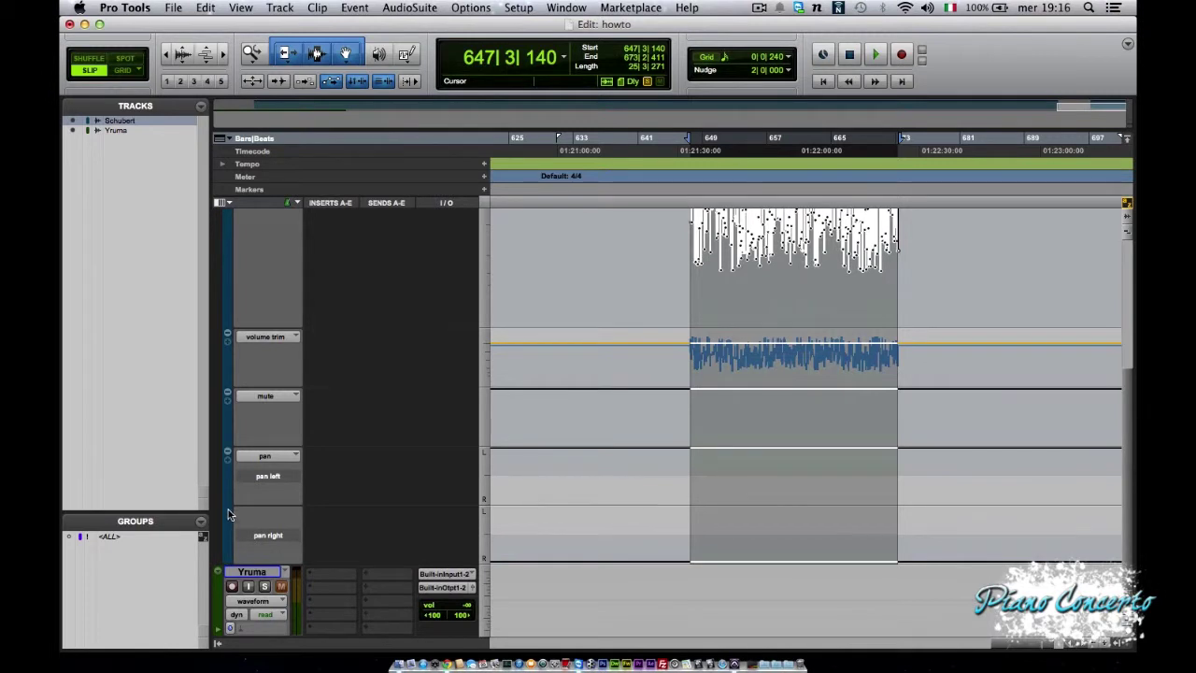
- Remove the Schubert track's extra automation lanes and hide its volume lane
scroll(226, 456, "up", 4)
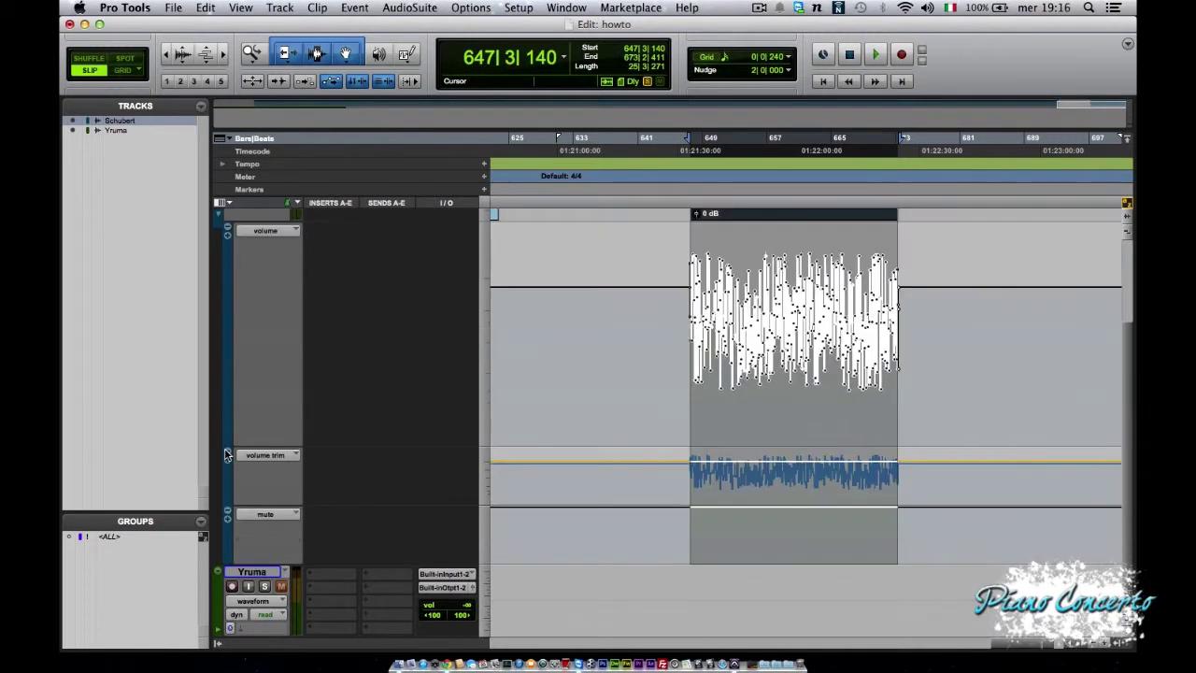
scroll(229, 513, "up", 2)
left_click(228, 513)
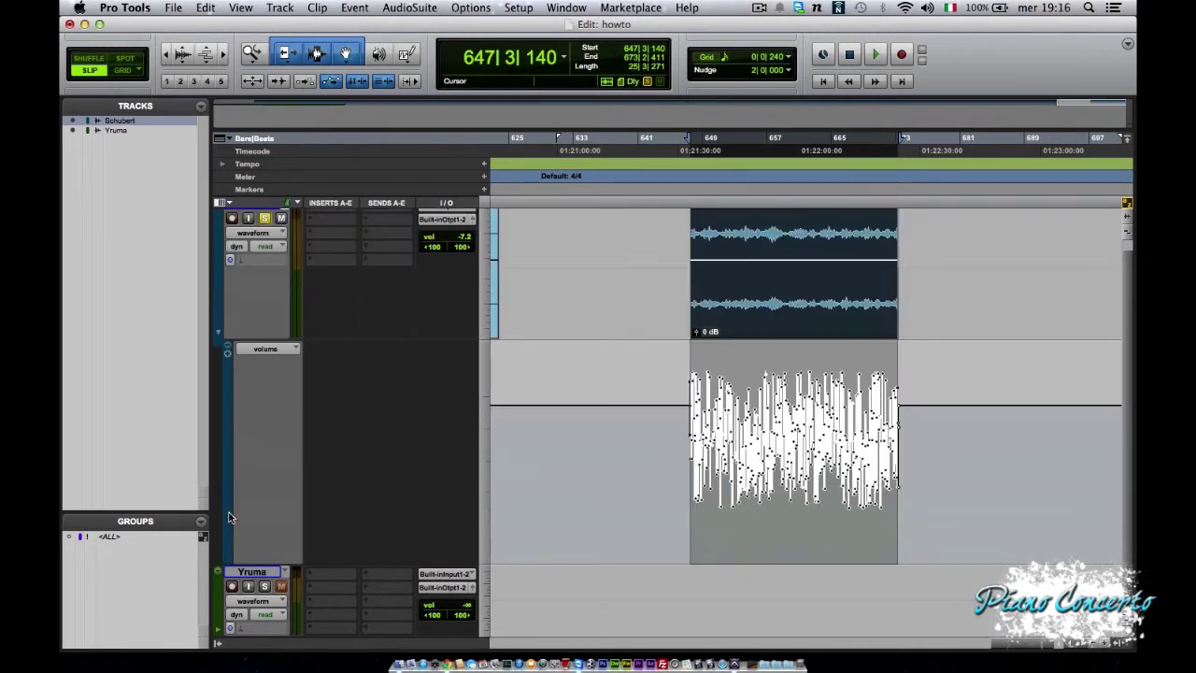
left_click(227, 339)
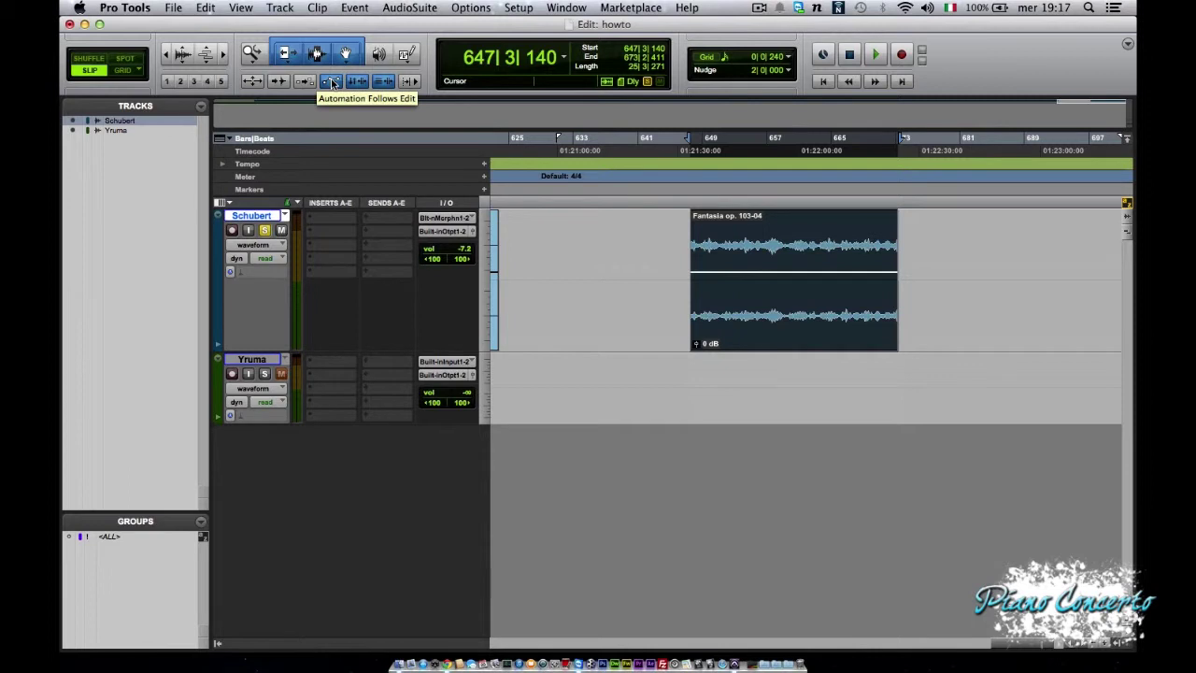
- Undo the paste of the Schubert passage, return to the session start and turn off Automation Follows Edit
key("super+z")
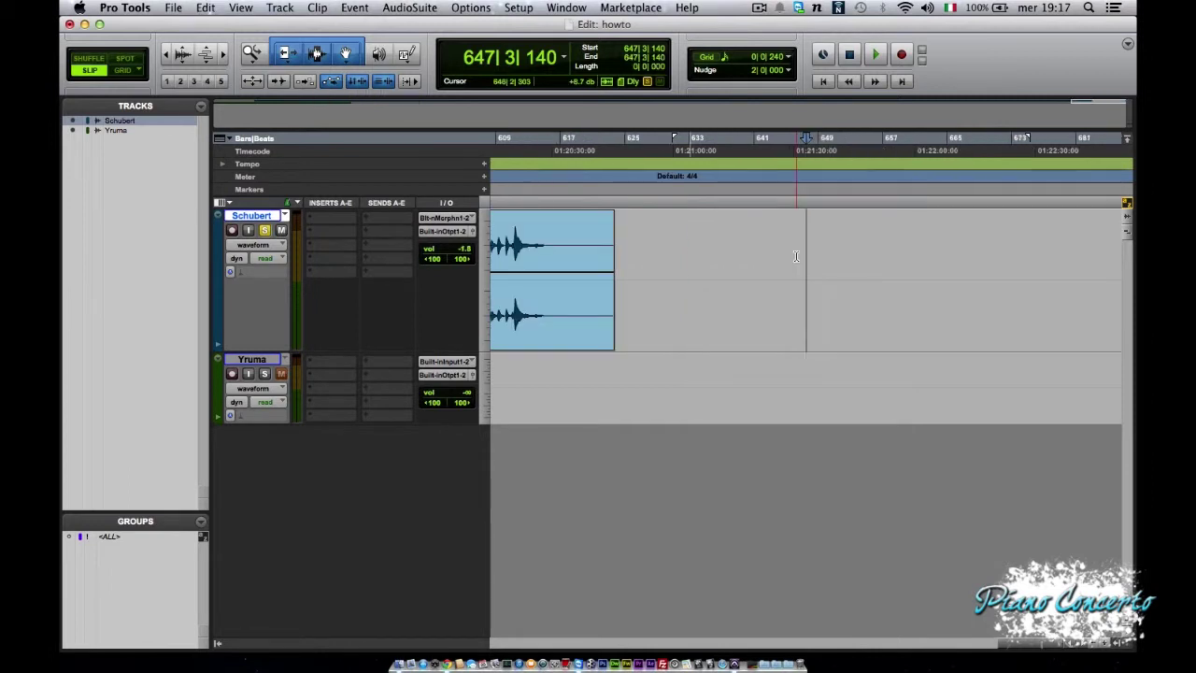
key("Return")
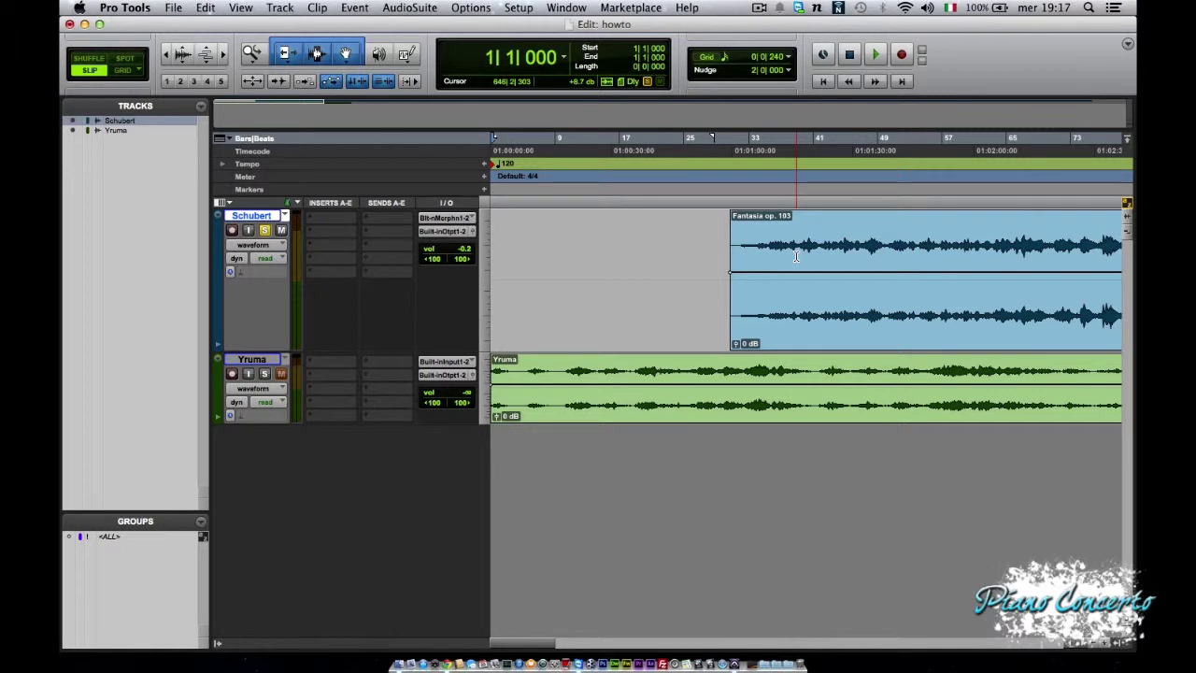
left_click(335, 82)
- With Link Timeline and Edit Selection on, select the Schubert clip from 40|1|037 to 56|1|655, and from 43|1|286 to 61|3|221
left_click_drag(805, 241, 935, 226)
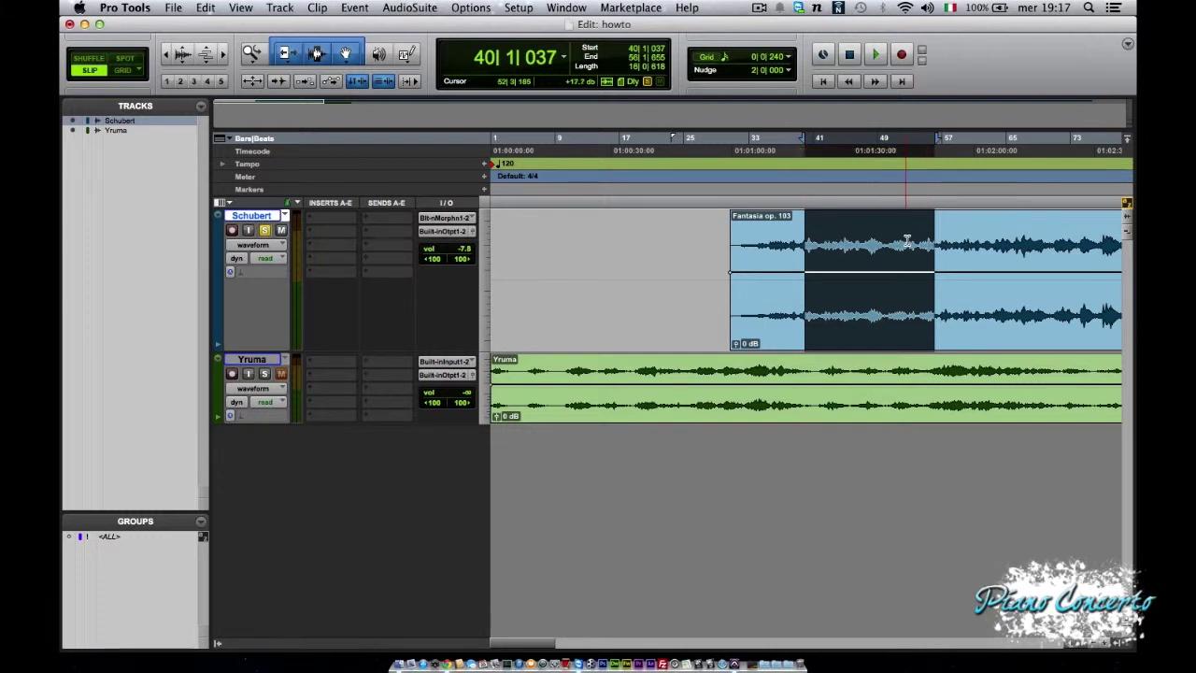
left_click(737, 252)
left_click_drag(829, 233, 978, 241)
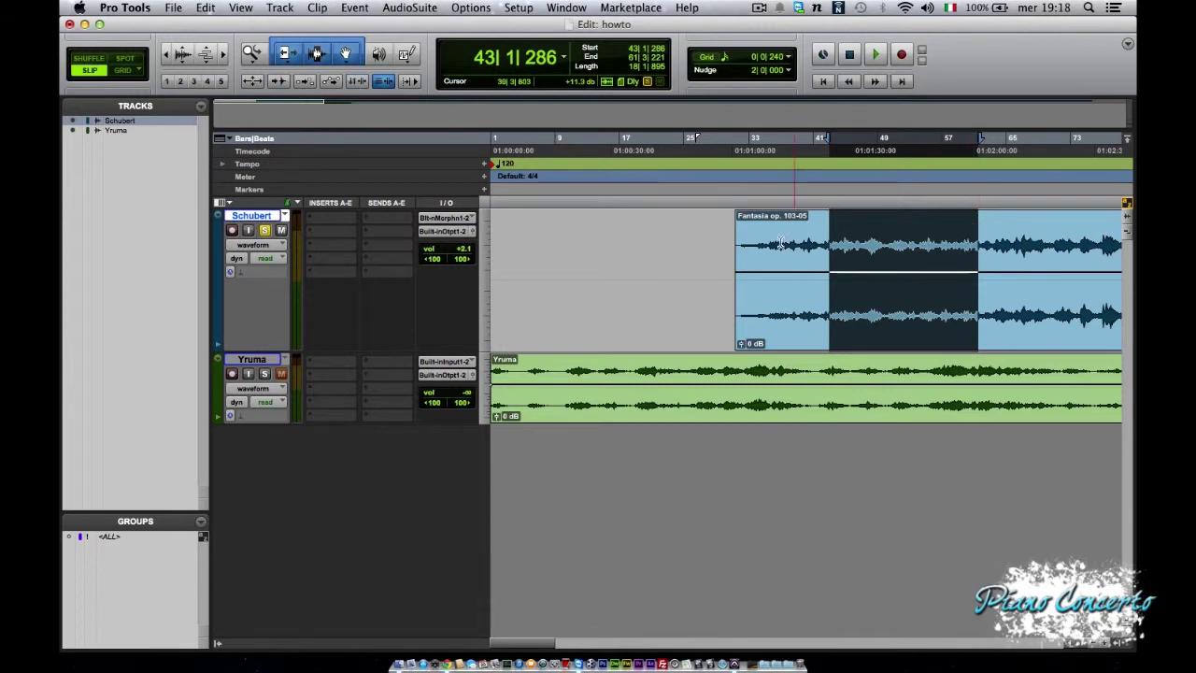
- With Link Timeline and Edit Selection off, select the Schubert clip from 36|3|637 to 60|3|851, and turn the link back on
left_click_drag(777, 241, 972, 239)
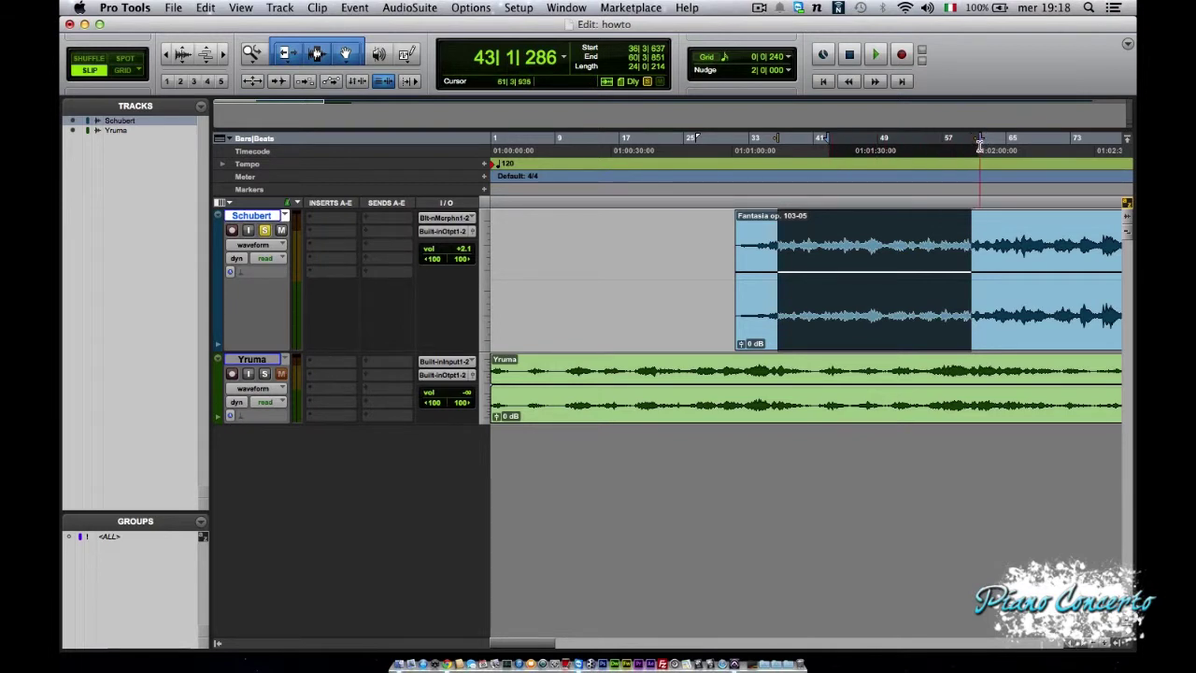
left_click(358, 82)
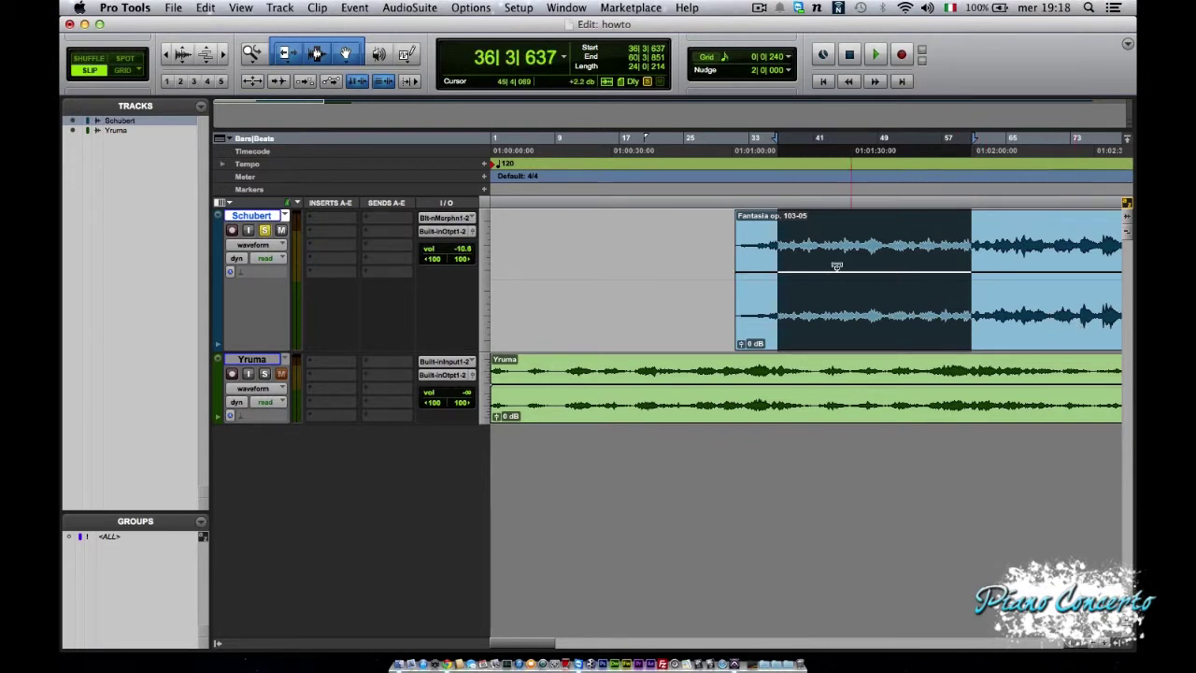
- With Link Track and Edit Selection on, place the edit cursor on Yruma at 31|2|467 and on Schubert at 39|2|420
left_click(384, 82)
left_click(736, 371)
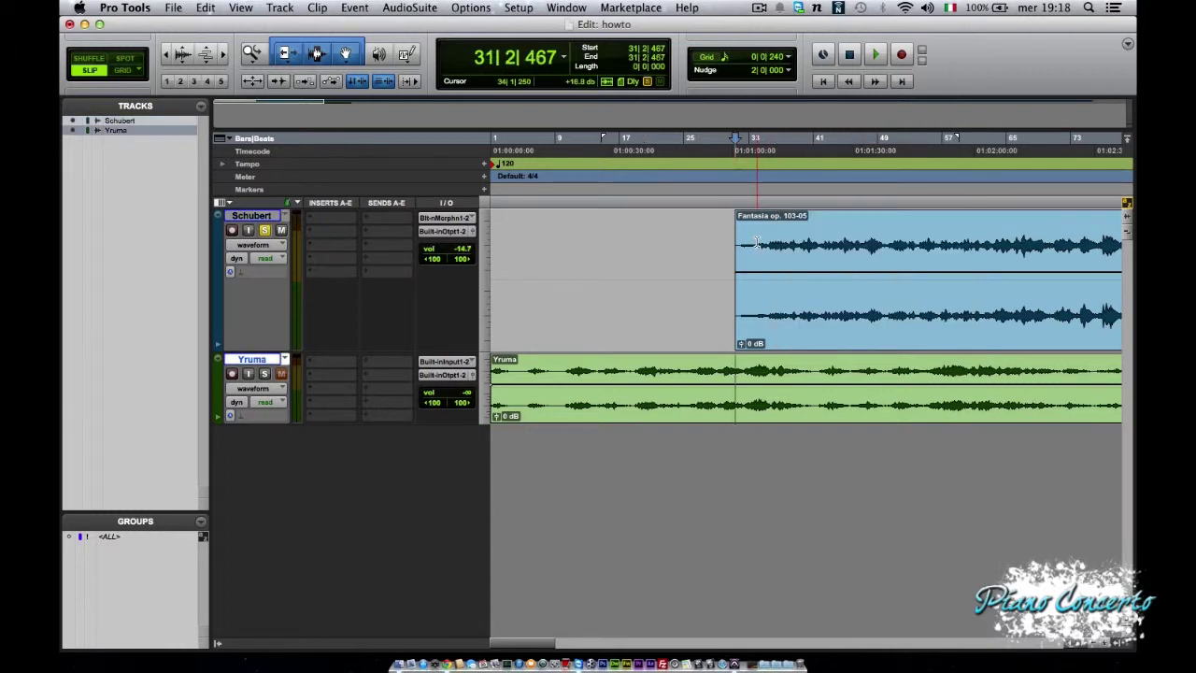
left_click(799, 235)
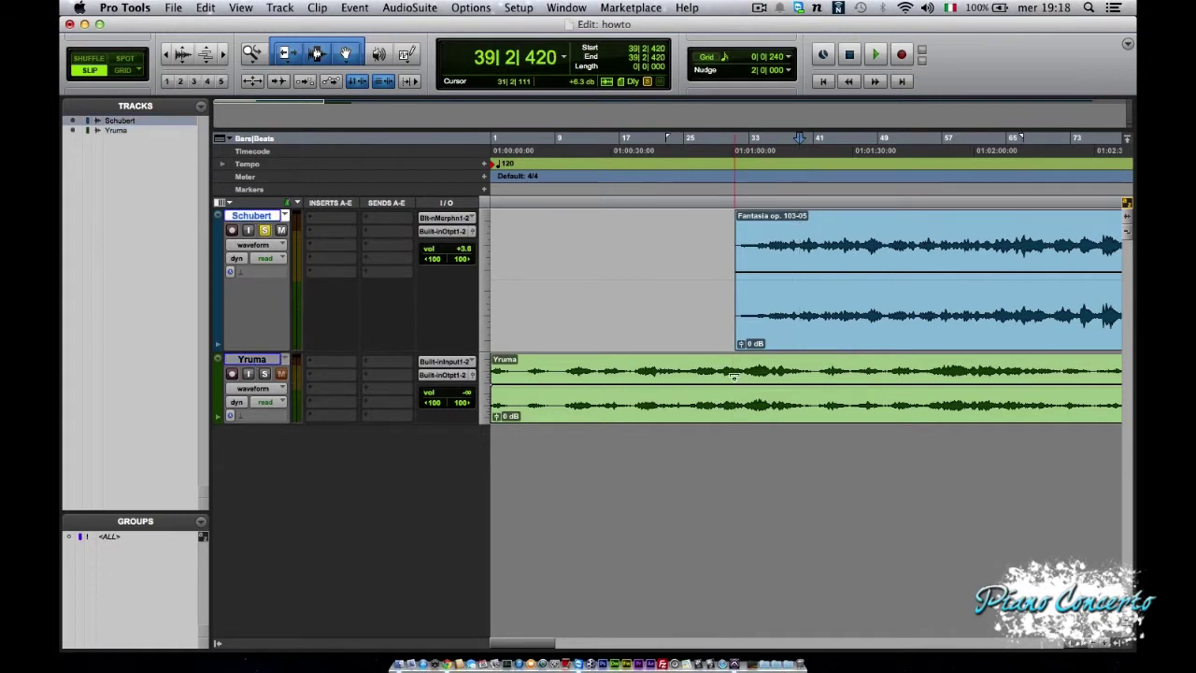
- Turn off Link Track and Edit Selection and place the edit cursor alternately on Yruma and Schubert, ending on Schubert at 41|2|586
left_click(383, 81)
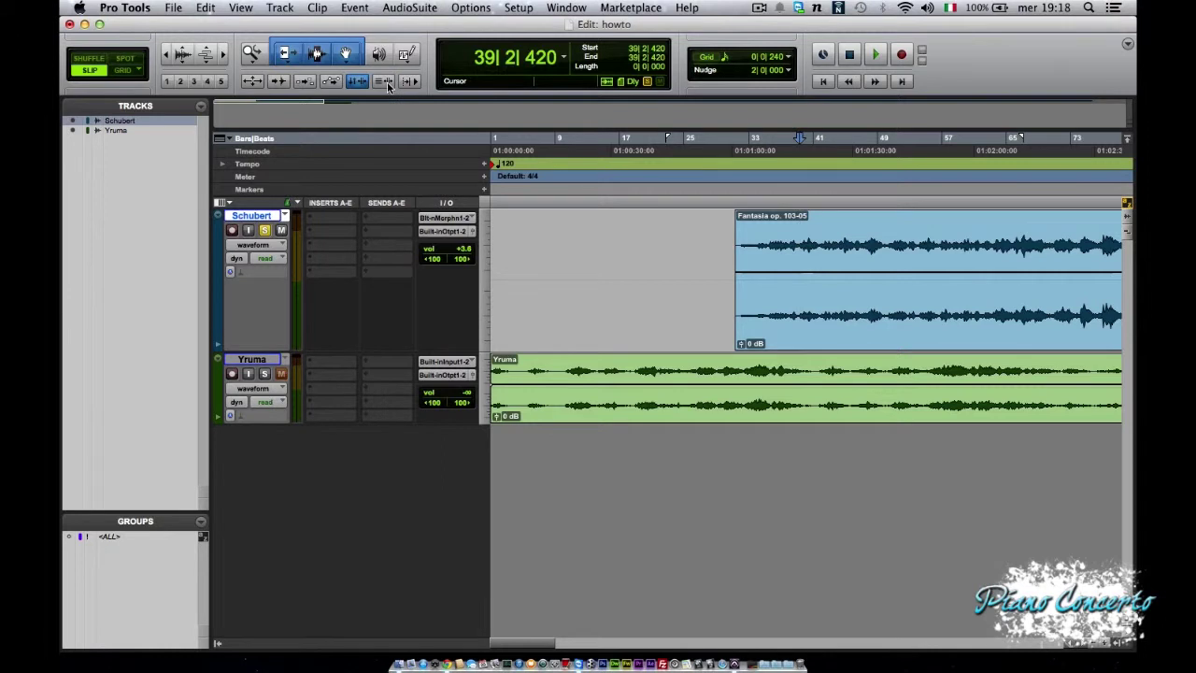
left_click(610, 371)
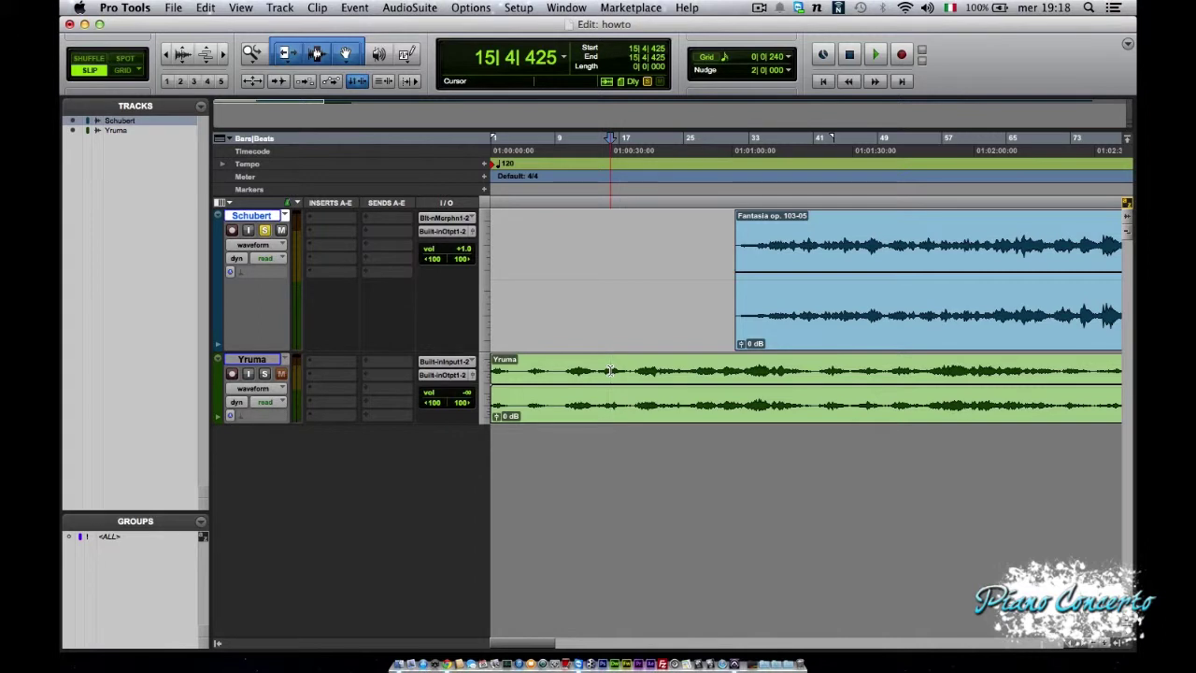
left_click(790, 248)
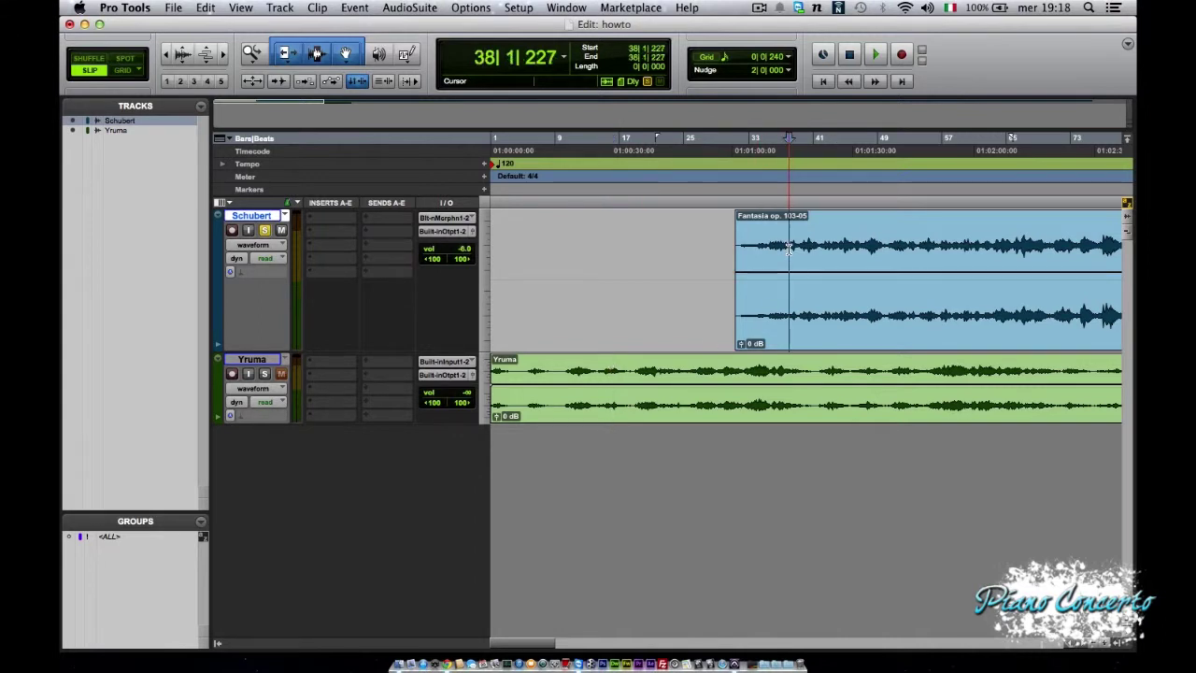
left_click(724, 363)
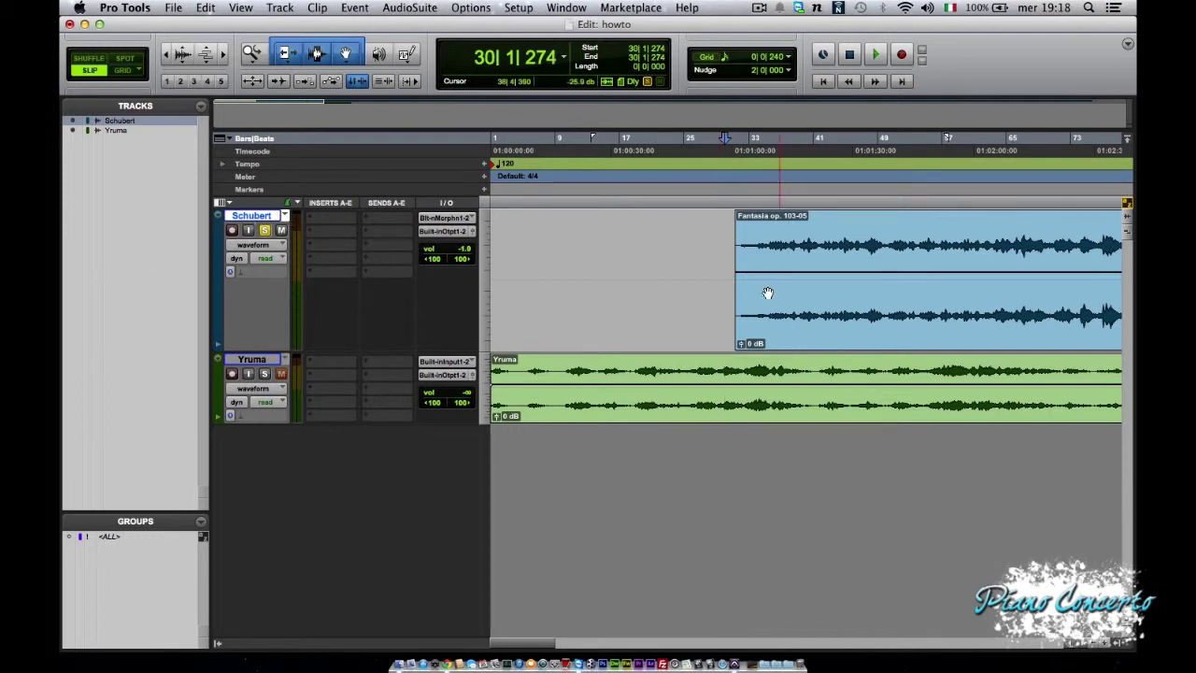
left_click(817, 241)
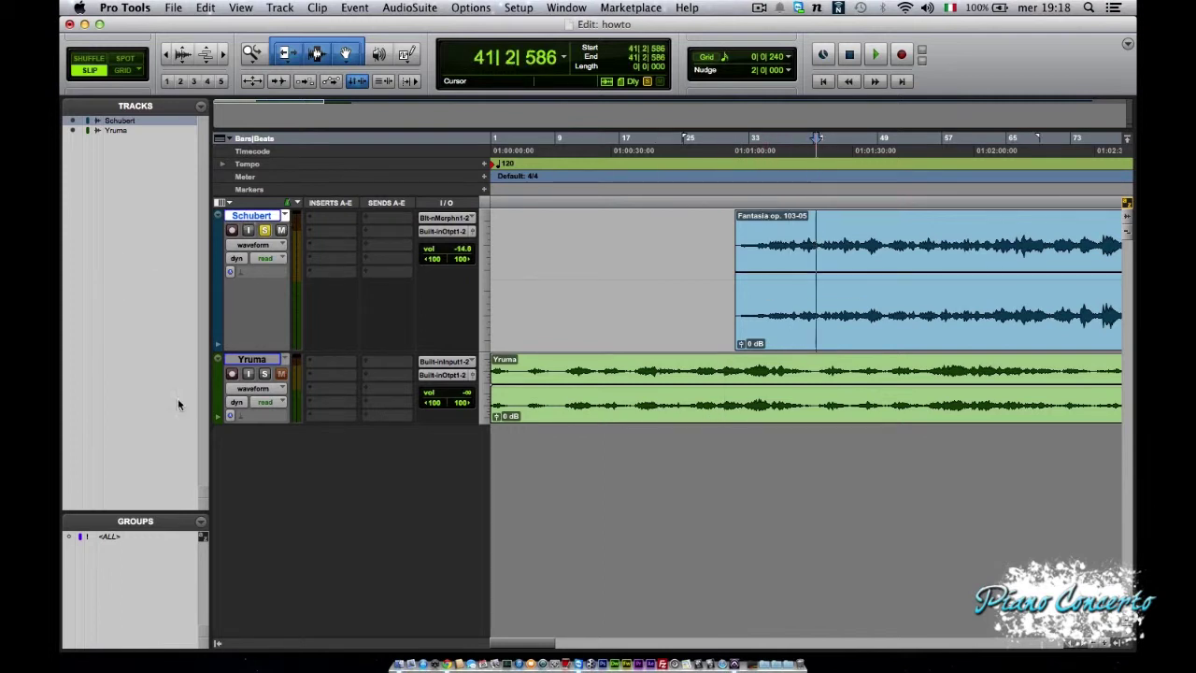
- Select the Yruma track, place the edit cursor on its clip at 47|1|619, and play briefly from there
left_click(249, 360)
left_click(833, 221)
left_click(862, 374)
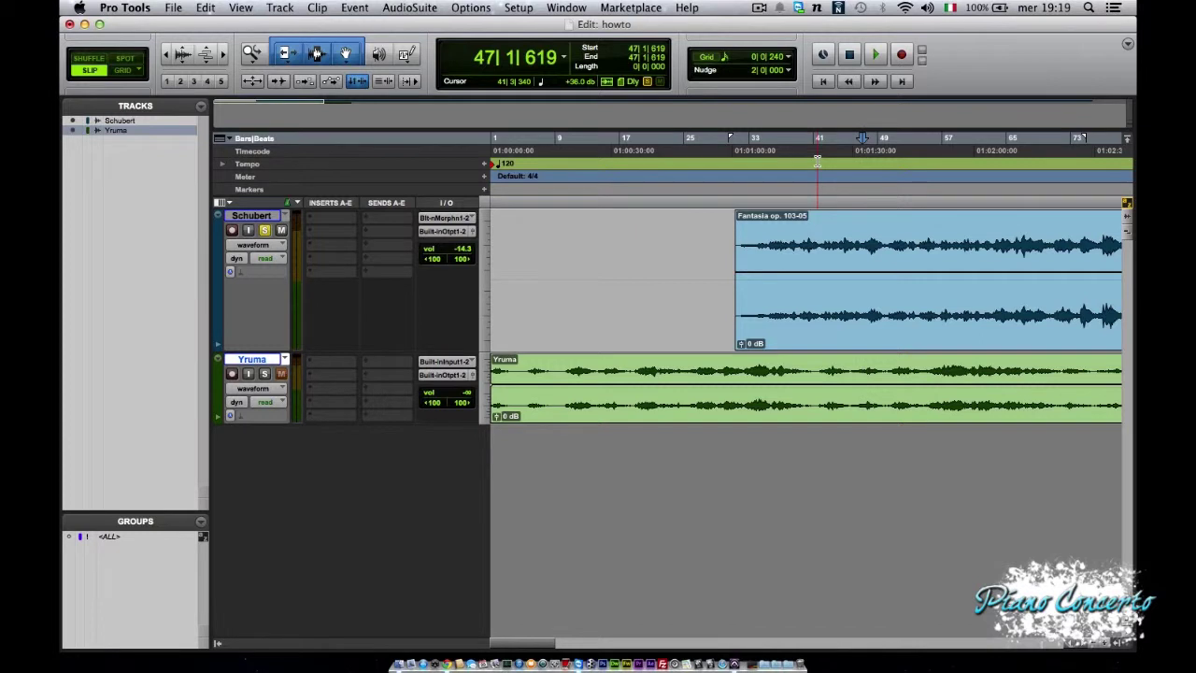
key("space")
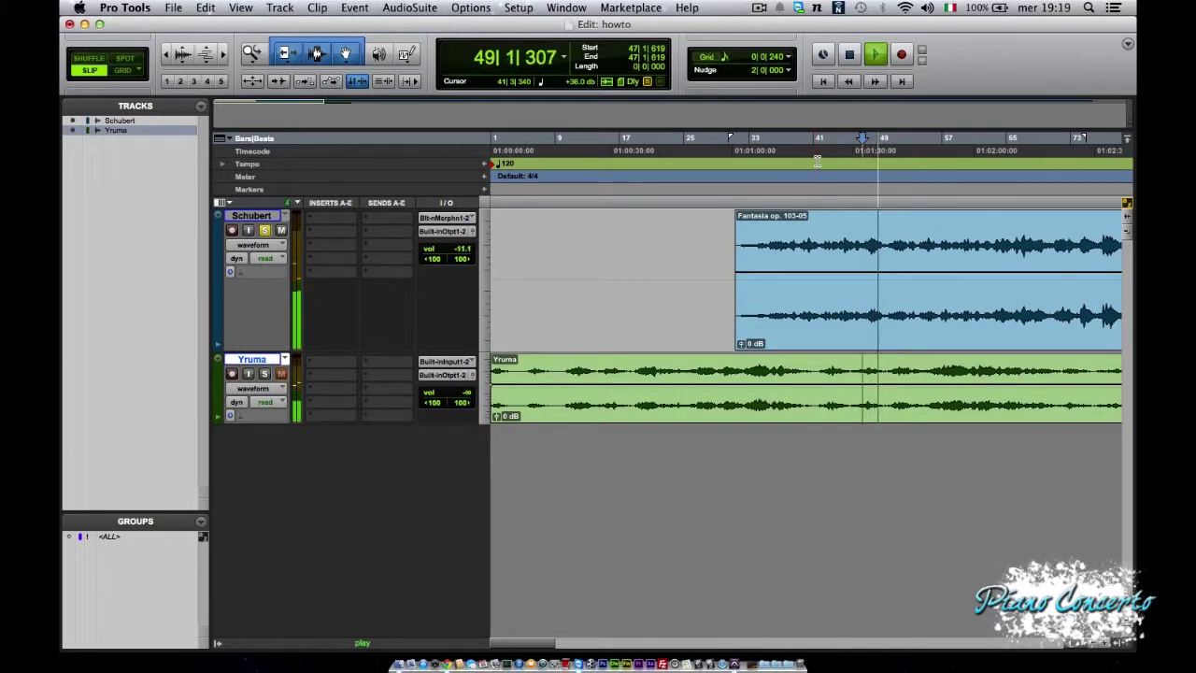
key("space")
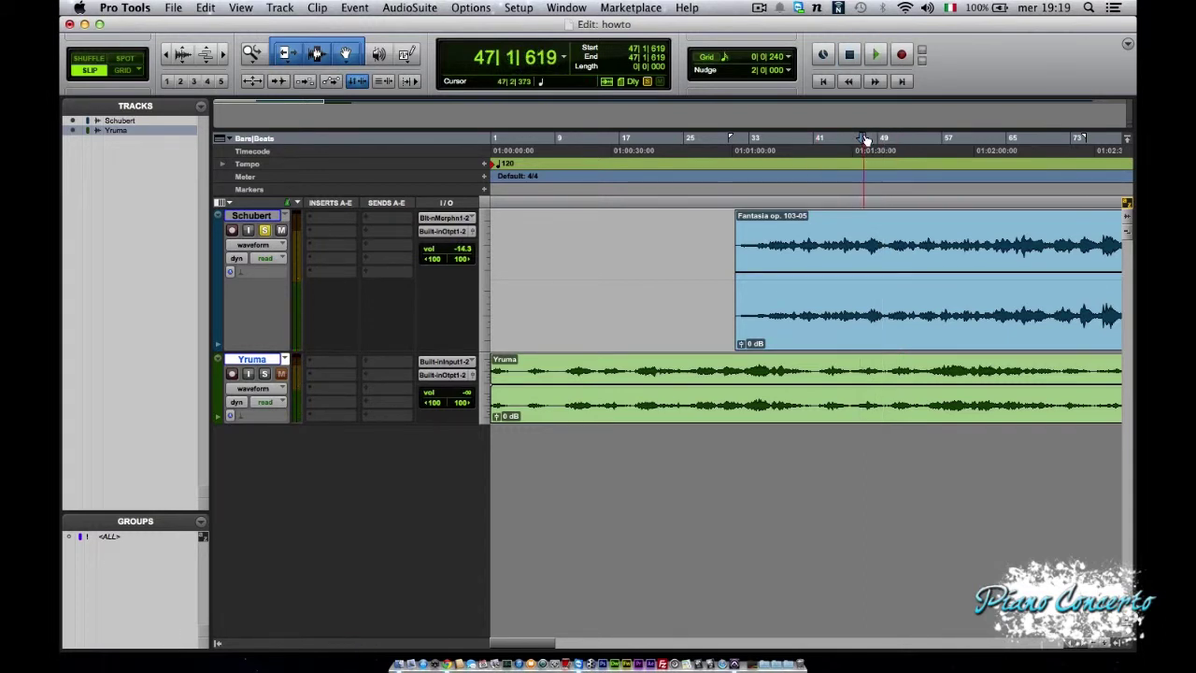
- Turn on Insertion Follows Playback, play from 47|1|619 and stop playback at about bar 50
left_click(410, 82)
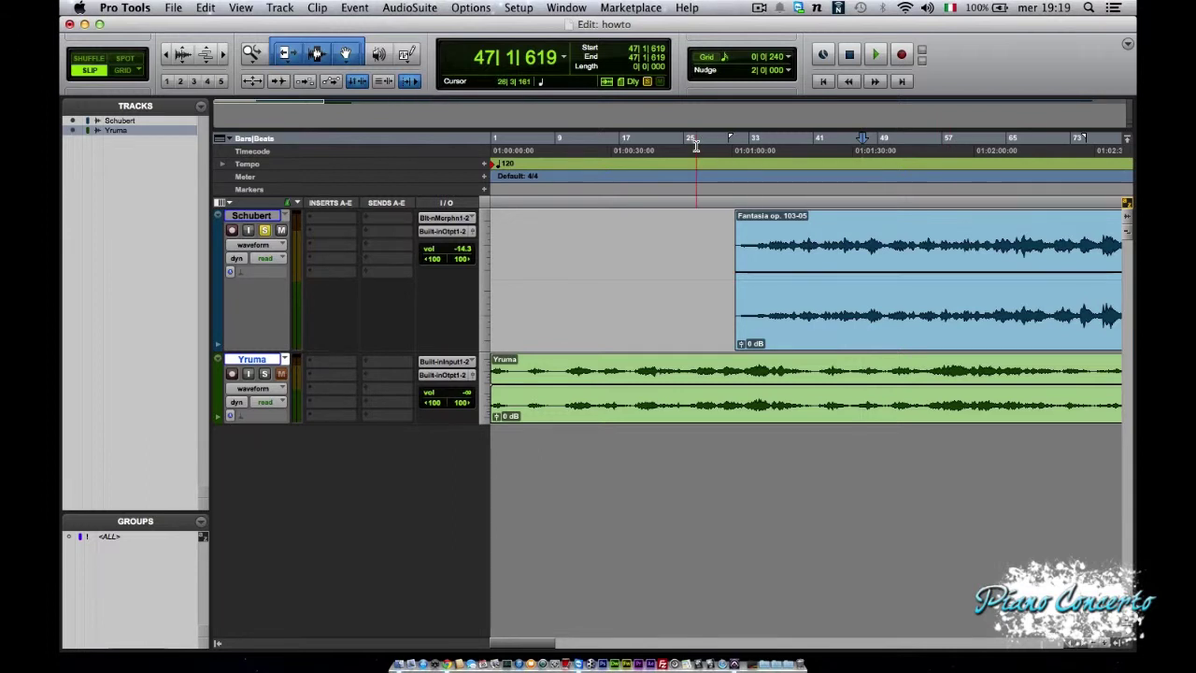
key("space")
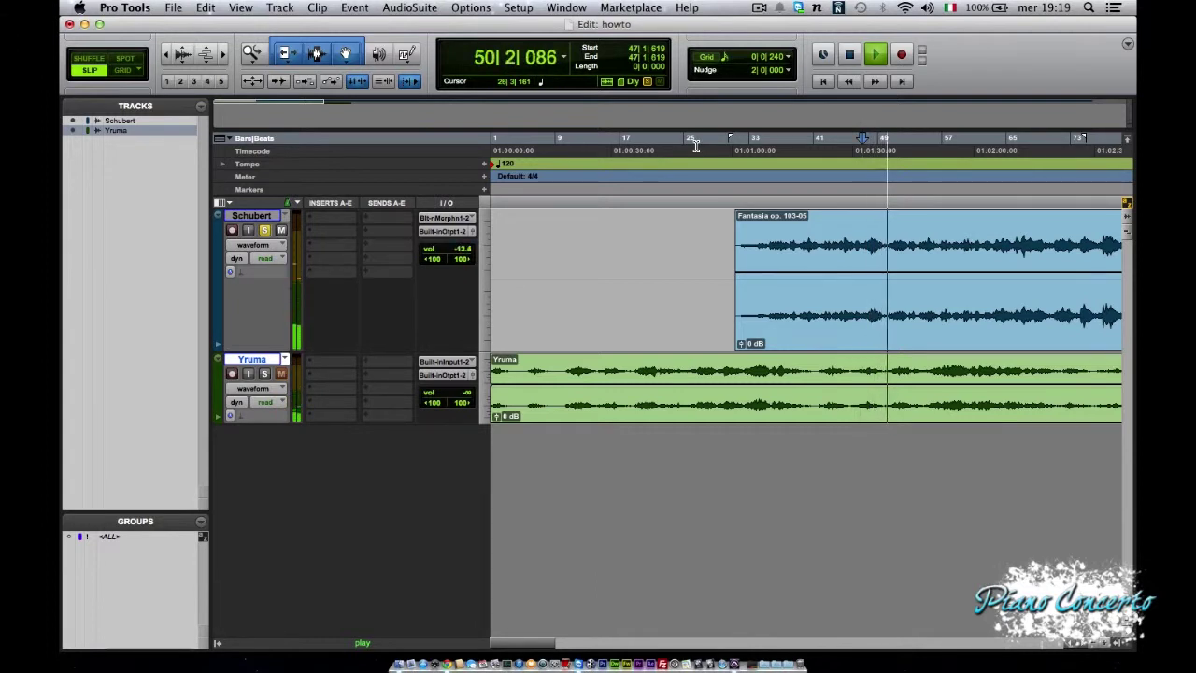
key("space")
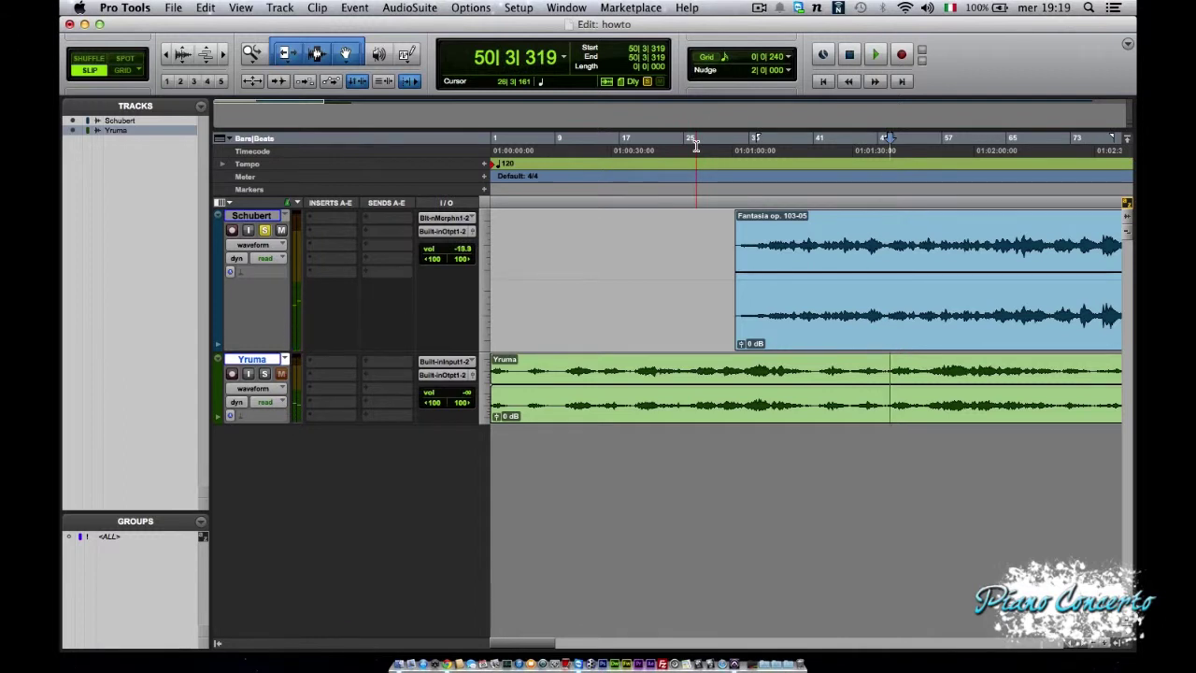